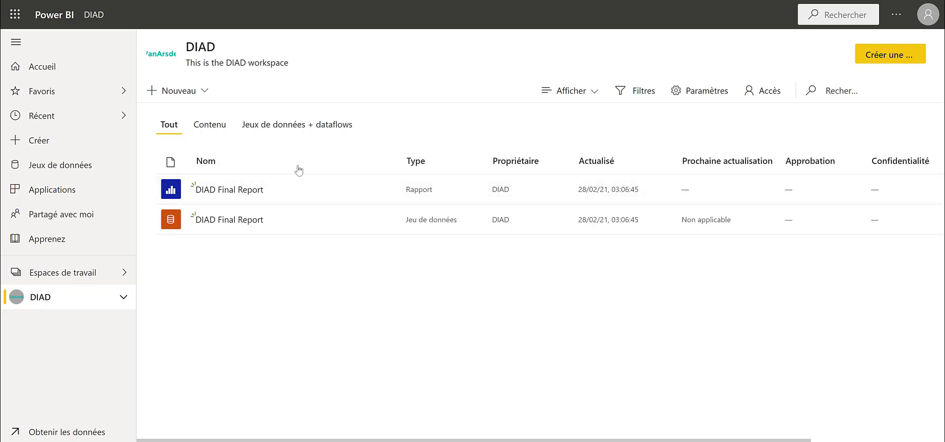
Step: Open the DIAD Final Report, view its By Manufacturer and duplicate Market Share pages, and return to the Market Share page
left_click(260, 164)
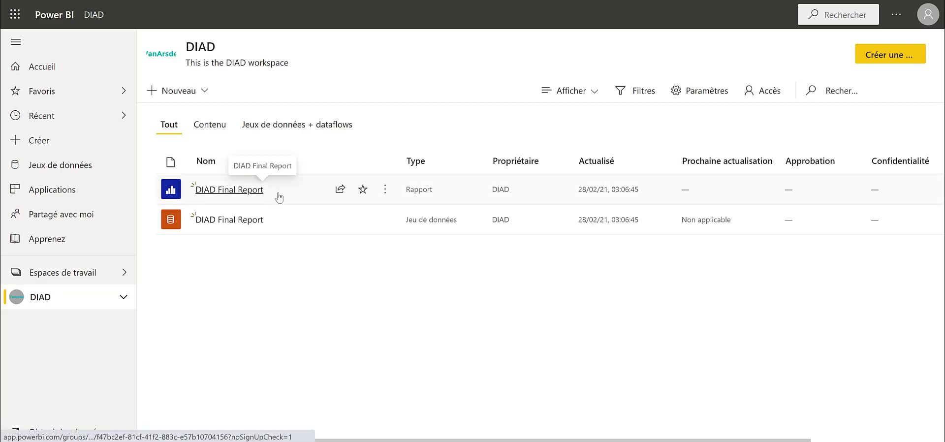
left_click(244, 192)
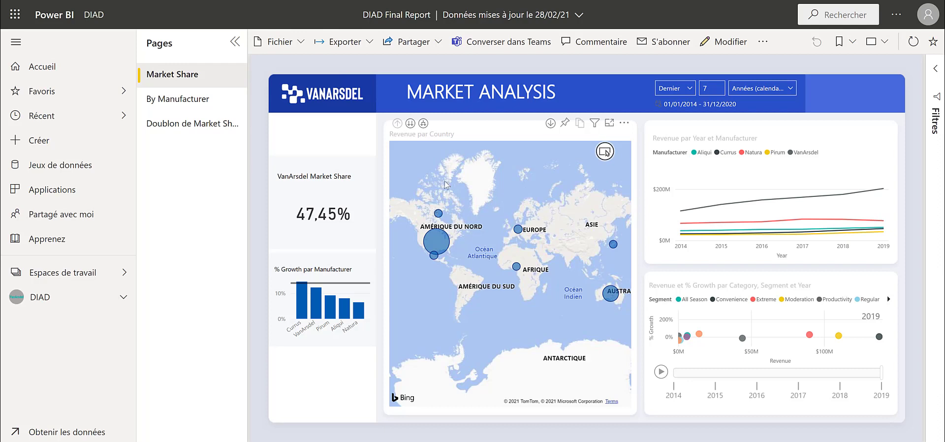
left_click(184, 102)
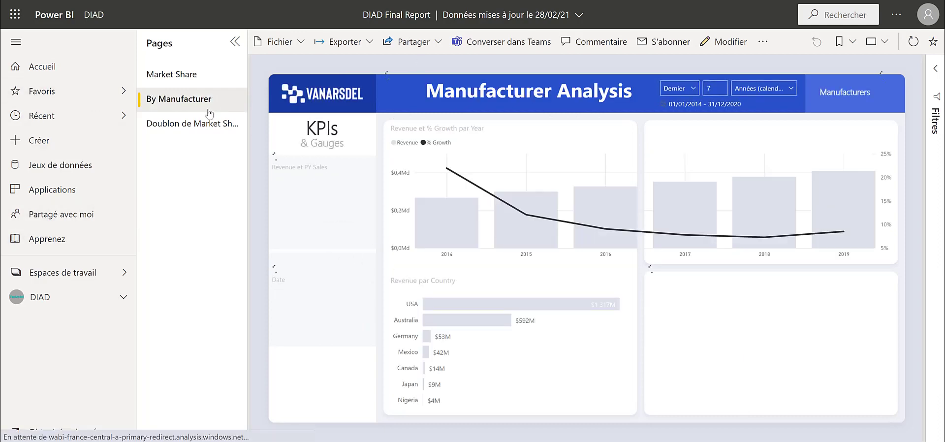
left_click(194, 127)
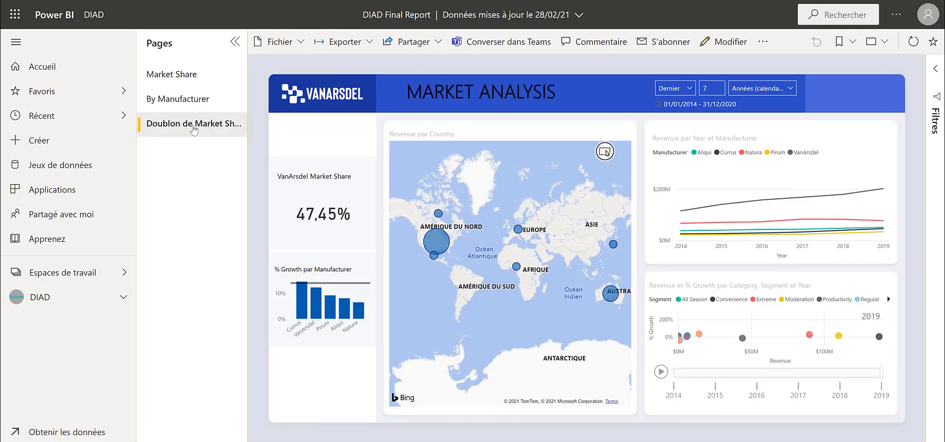
left_click(194, 78)
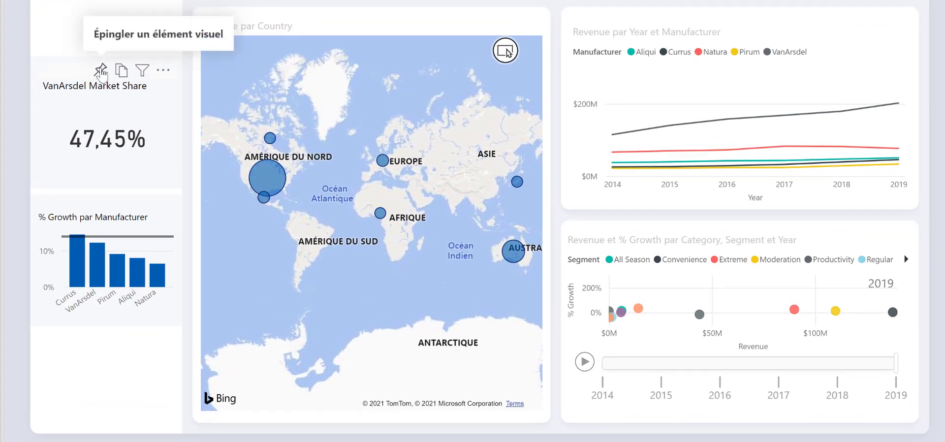
Step: Pin the VanArsdel Market Share card to a new dashboard named VanArsdel and open that dashboard
left_click(101, 71)
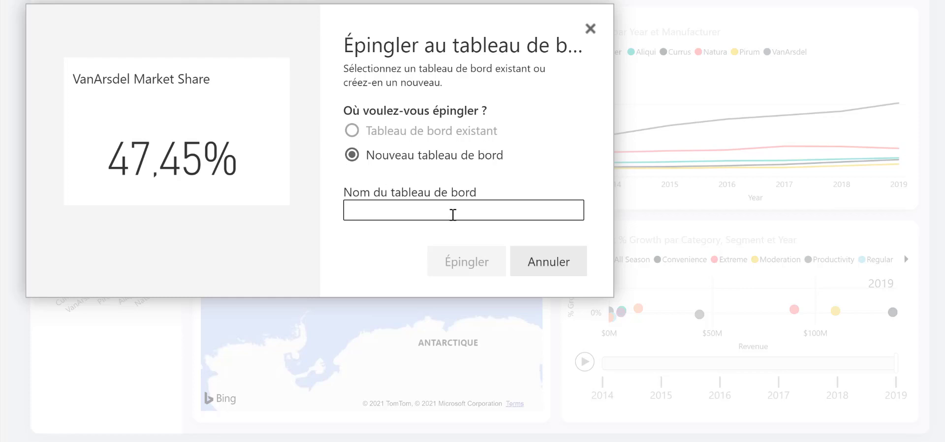
type("V")
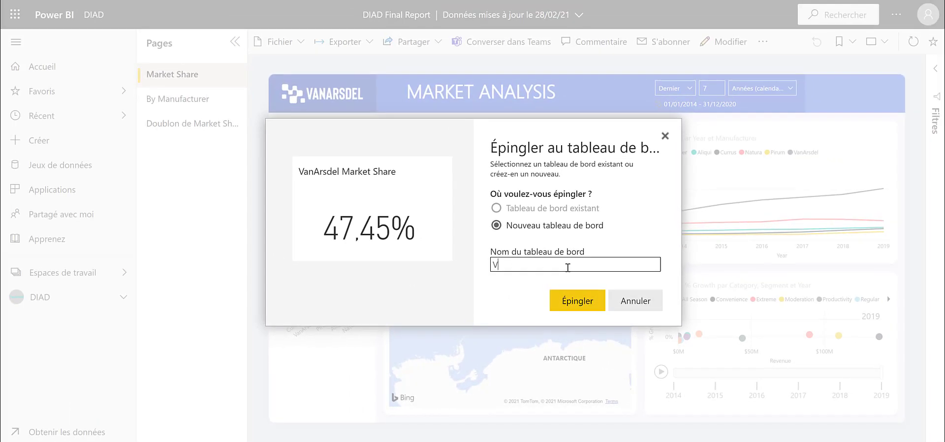
type("anArsdel")
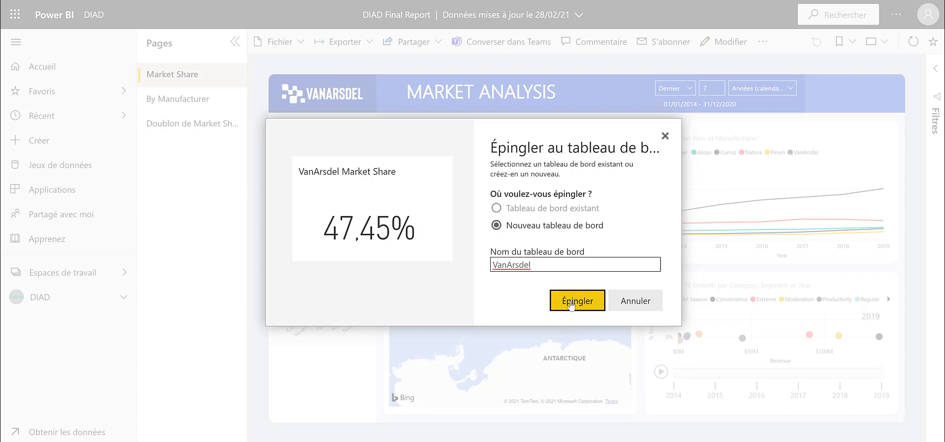
left_click(571, 305)
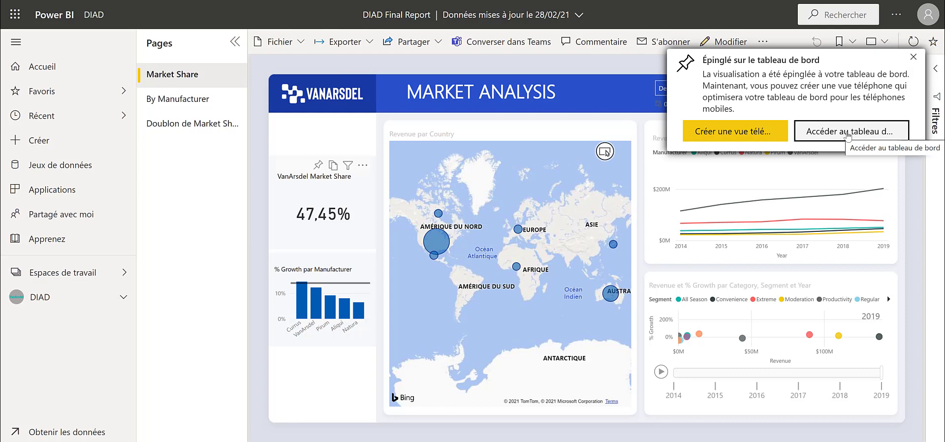
left_click(847, 137)
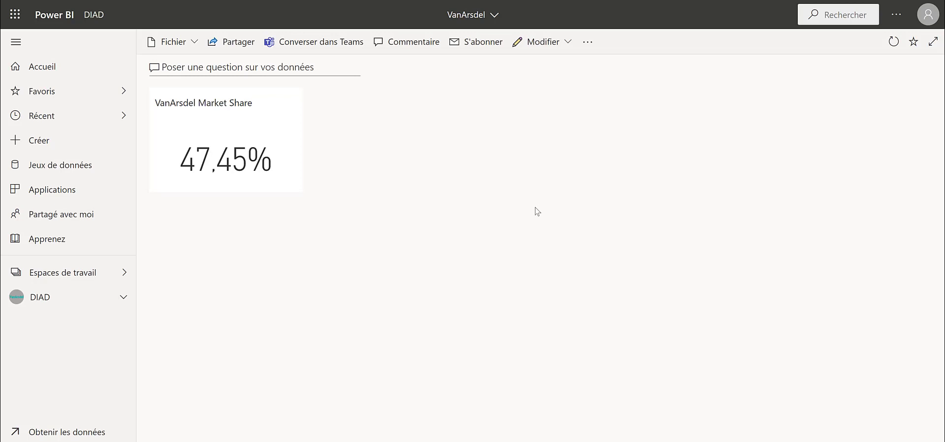
Step: Return to the report and pin the % Growth par Manufacturer and Revenue par Year et Manufacturer charts to the existing VanArsdel dashboard
left_click(213, 138)
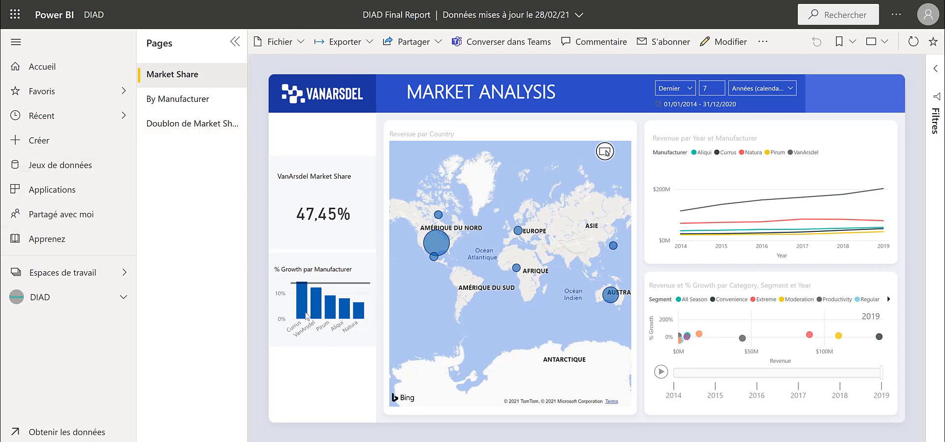
mouse_move(310, 264)
left_click(304, 259)
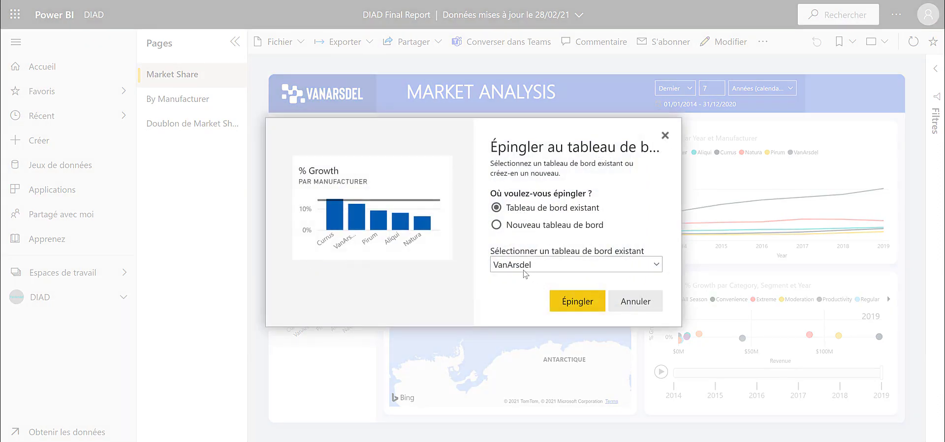
left_click(577, 301)
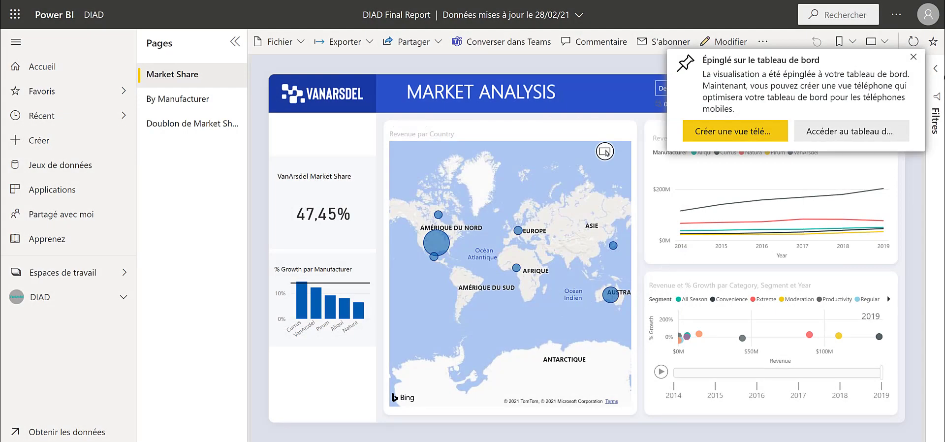
left_click(912, 58)
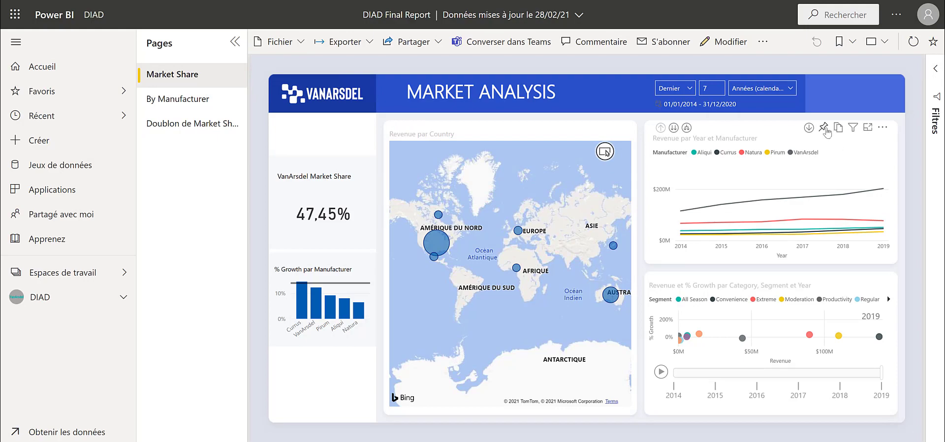
left_click(823, 129)
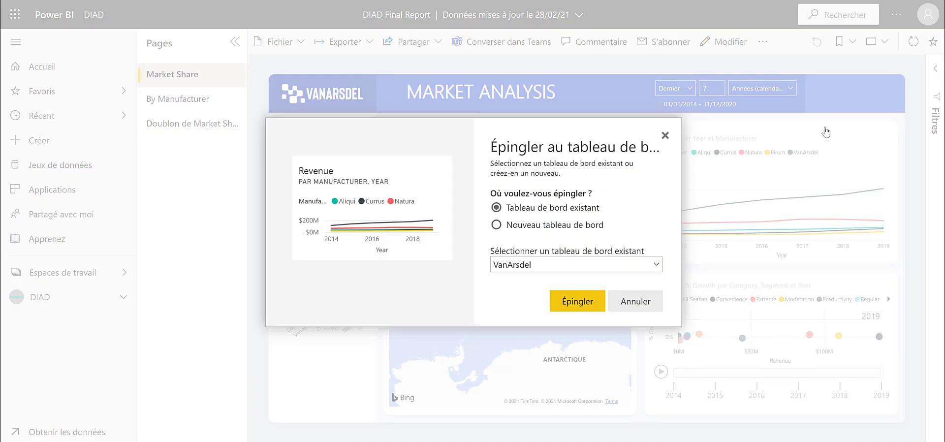
left_click(580, 301)
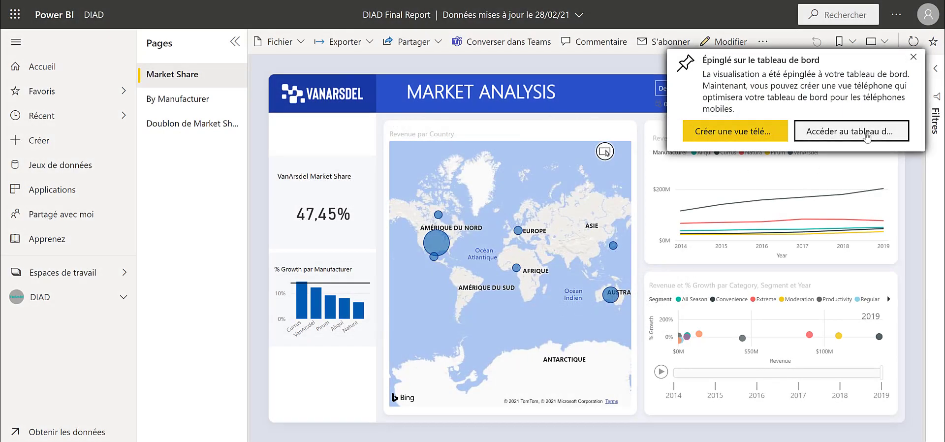
Step: Open the VanArsdel dashboard and move the % Growth tile below the VanArsdel Market Share tile
left_click(867, 134)
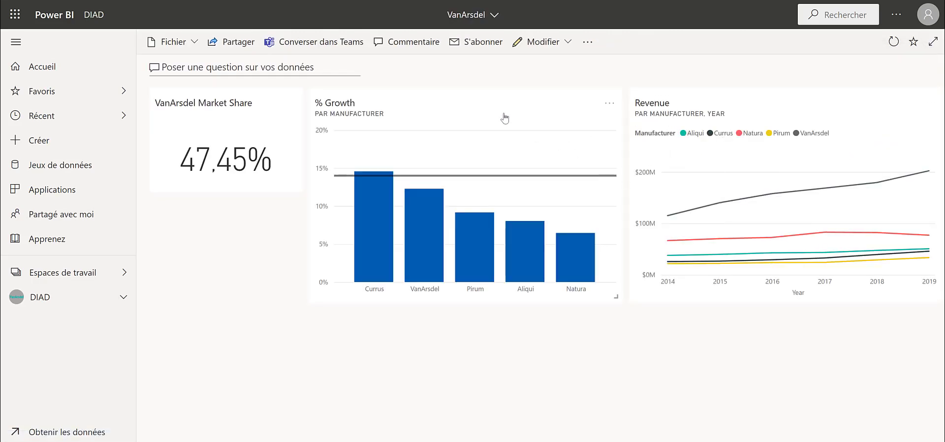
left_click_drag(505, 117, 347, 226)
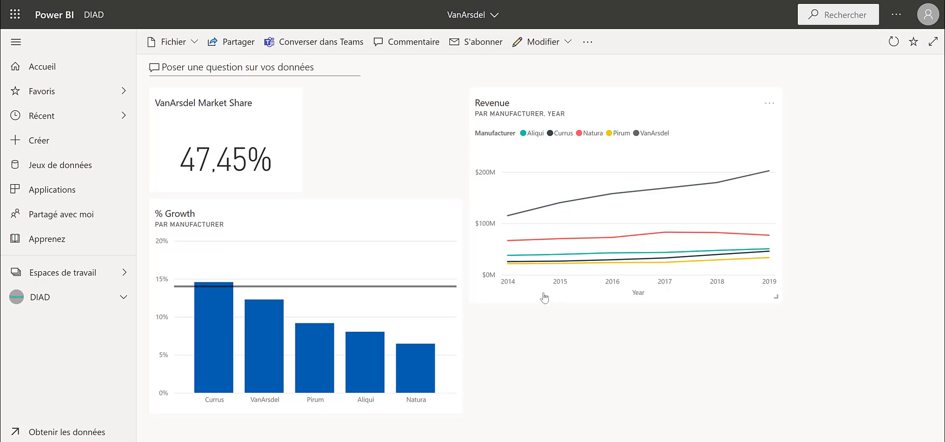
Step: Reopen the report from the % Growth tile and filter its By Manufacturer page to the VanArsdel manufacturer
left_click(376, 229)
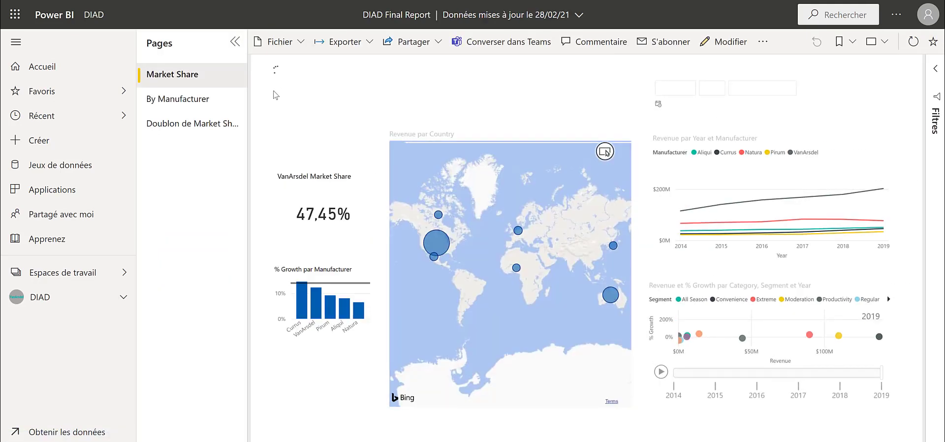
left_click(187, 101)
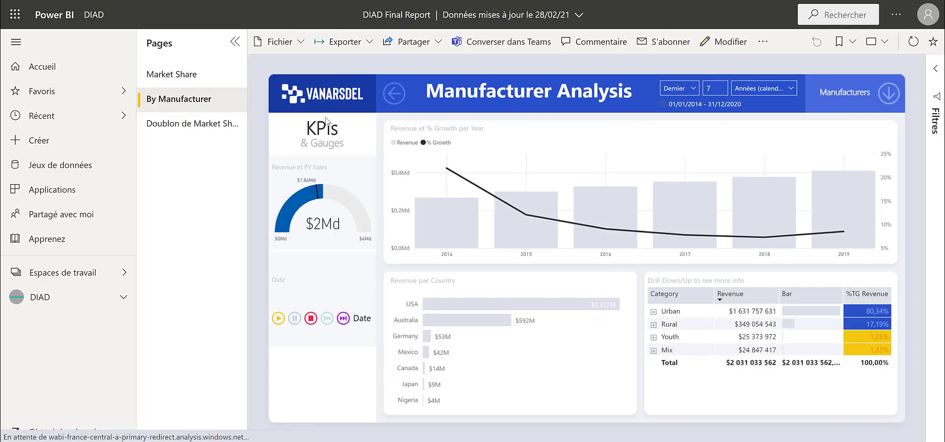
left_click(889, 94)
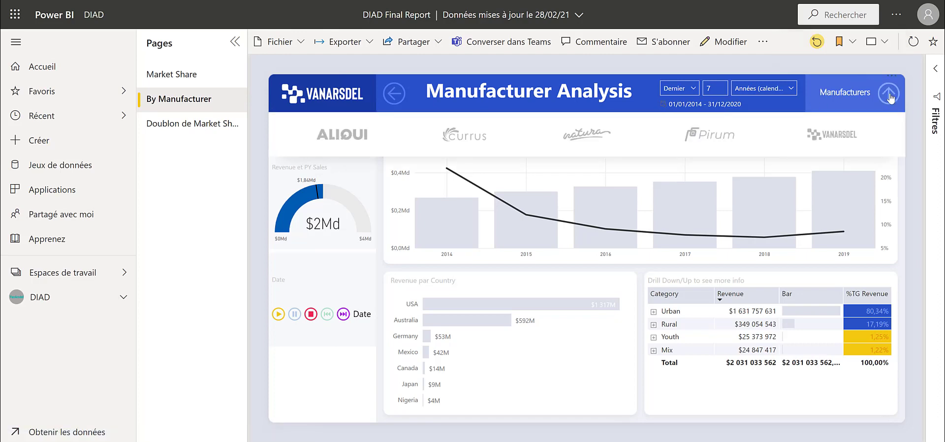
left_click(840, 138)
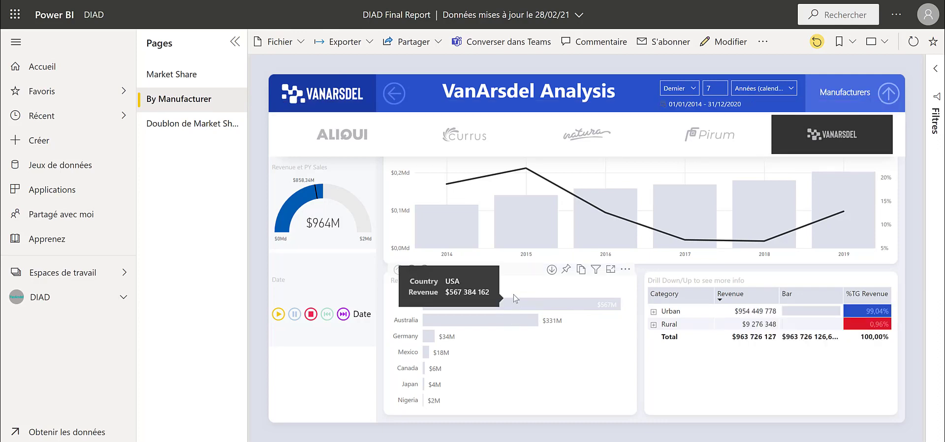
Step: Pin the filtered Revenue par Country chart to the existing VanArsdel dashboard and open the dashboard
left_click(566, 270)
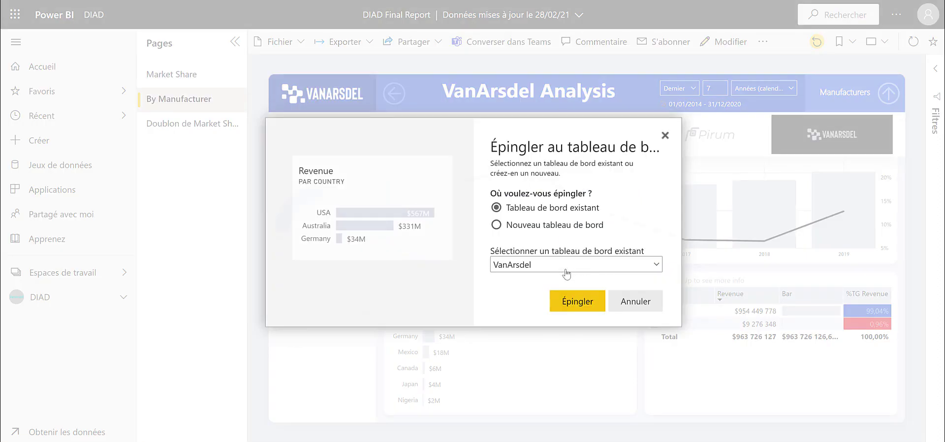
left_click(571, 303)
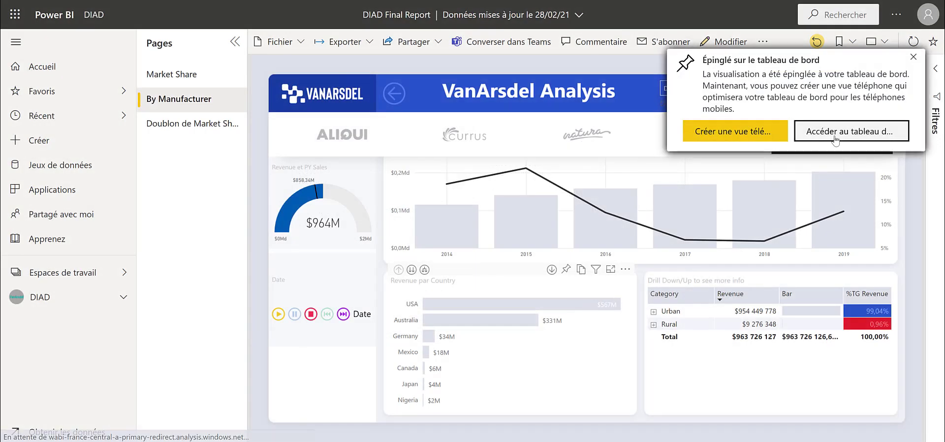
left_click(835, 140)
Step: Try to make the Revenue par Country tile slightly smaller on the dashboard
scroll(800, 190, "down", 2)
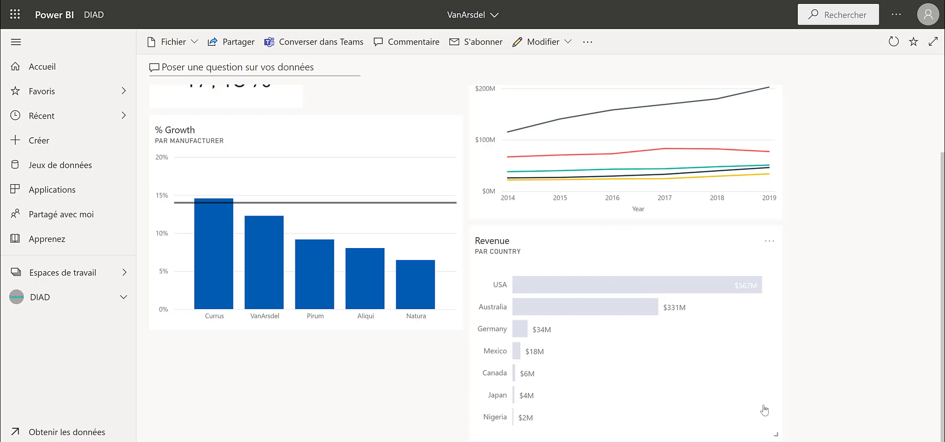
left_click_drag(775, 435, 736, 406)
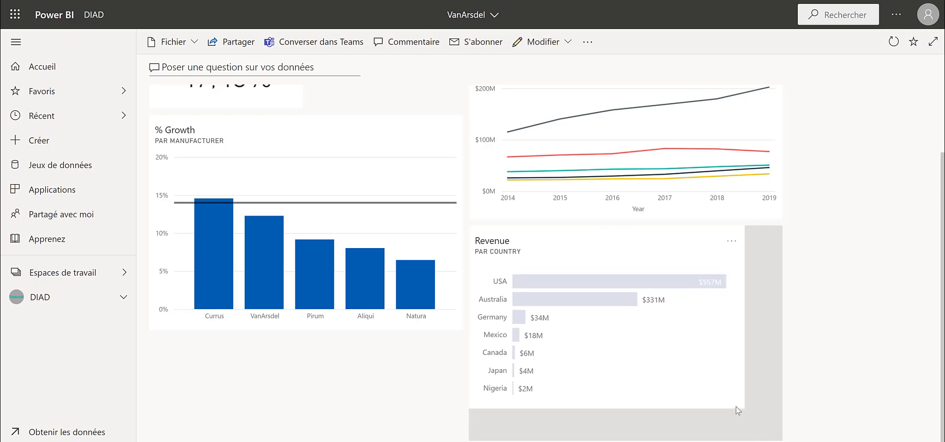
scroll(832, 327, "up", 2)
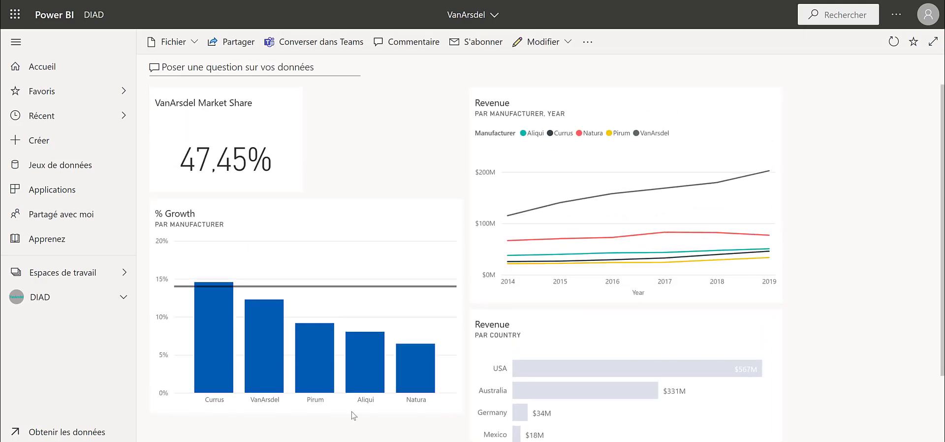
Step: Reopen the report from the Revenue par Country tile, pin the Revenue et PY Sales gauge to the VanArsdel dashboard, and return there
left_click(573, 330)
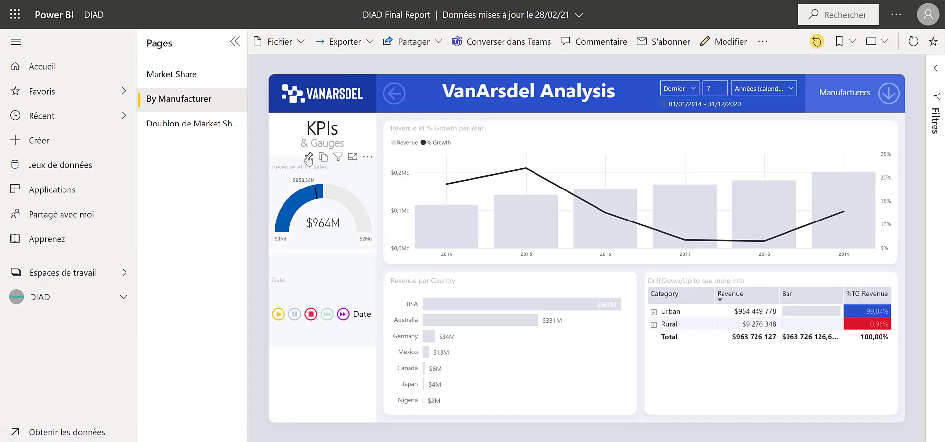
left_click(308, 157)
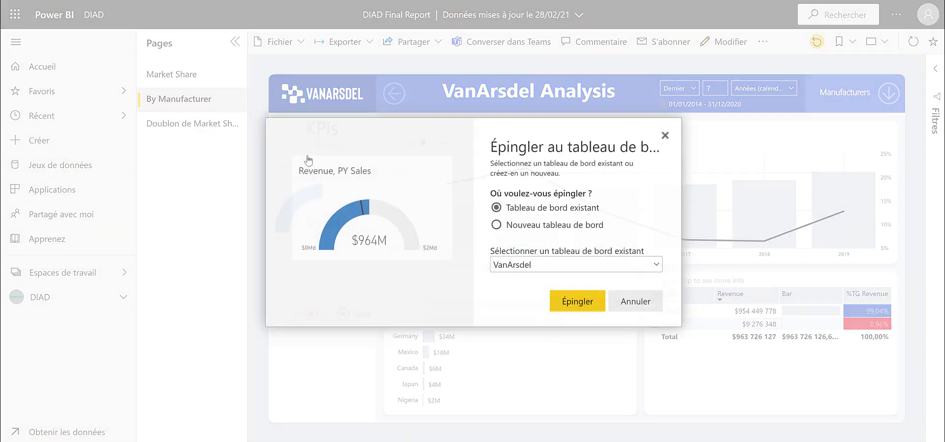
left_click(575, 305)
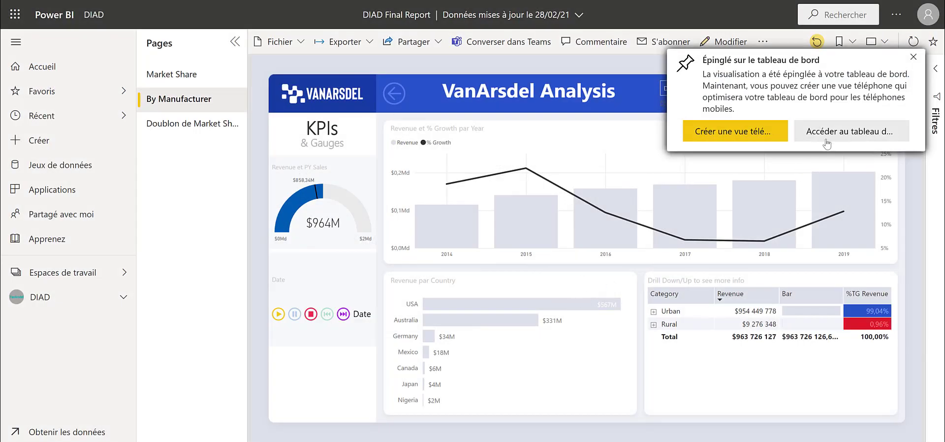
left_click(836, 132)
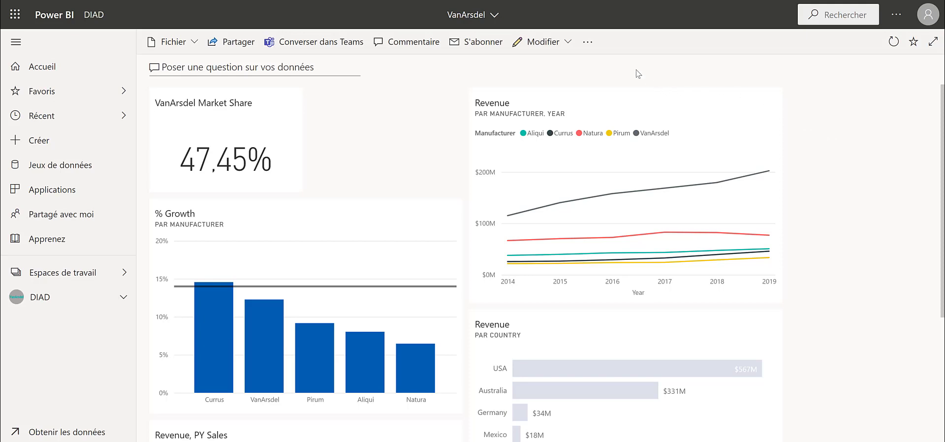
Step: Start adding a new tile to the VanArsdel dashboard, using Image as its media source
left_click(587, 43)
left_click(587, 42)
left_click(571, 44)
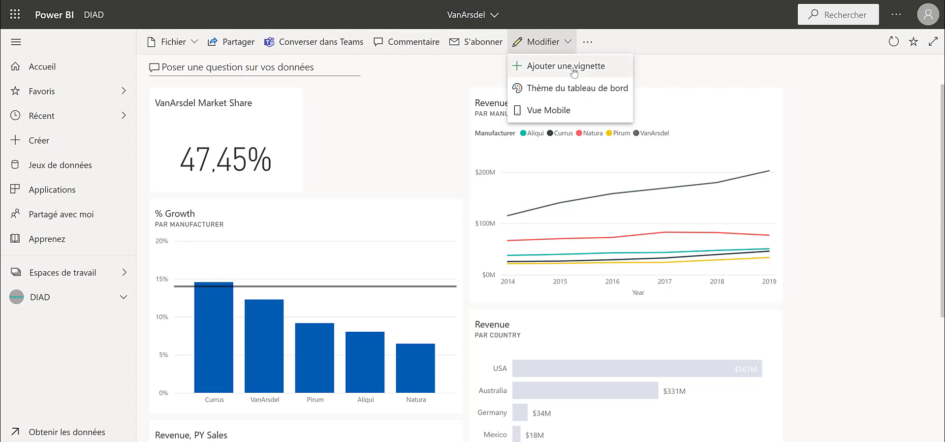
left_click(574, 72)
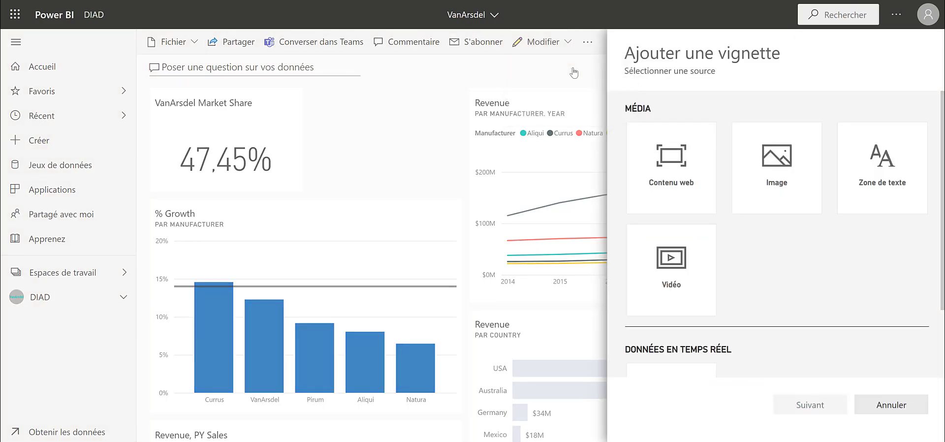
left_click(771, 161)
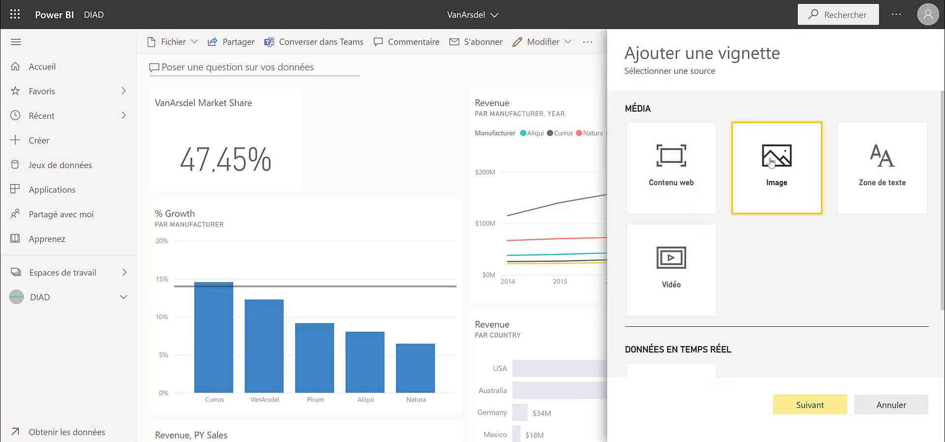
left_click(816, 405)
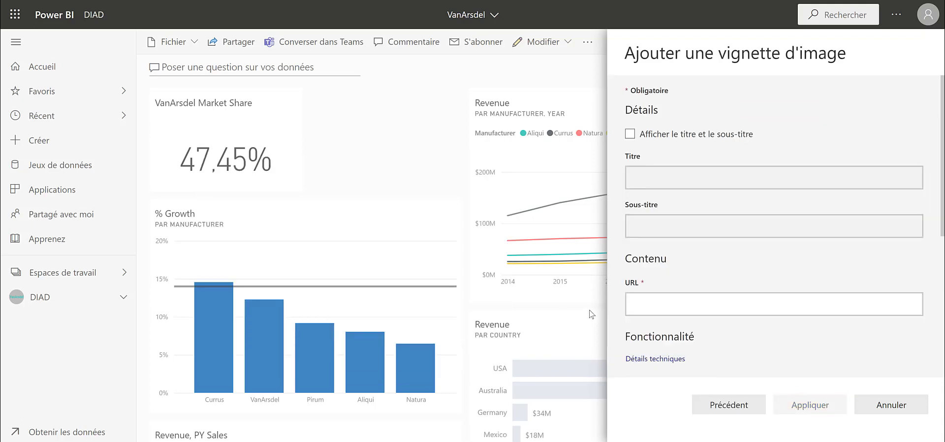
Step: Switch to File Explorer, open the Lien image WS text file in the DIAD Data folder, copy its image link and close the file
left_click(317, 399)
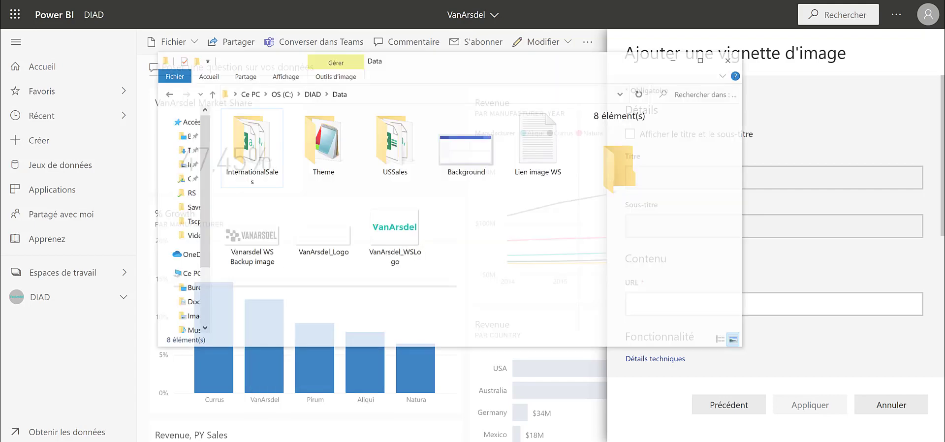
double_click(551, 138)
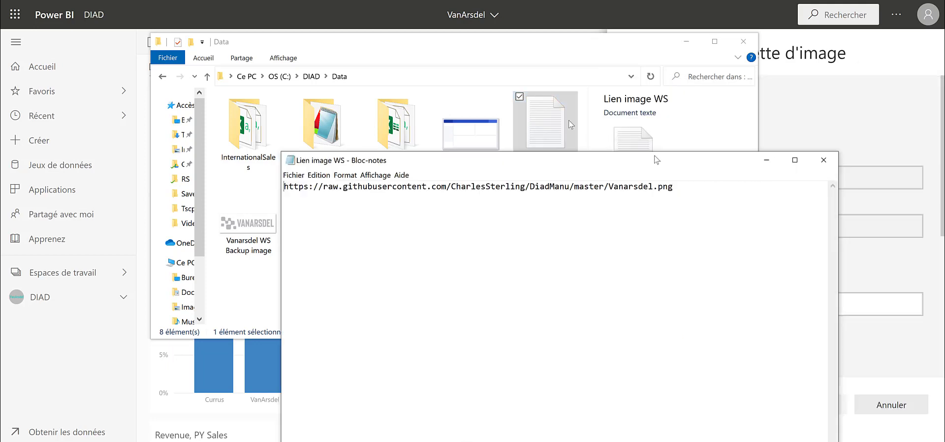
left_click_drag(616, 73, 207, 99)
key("ctrl+c")
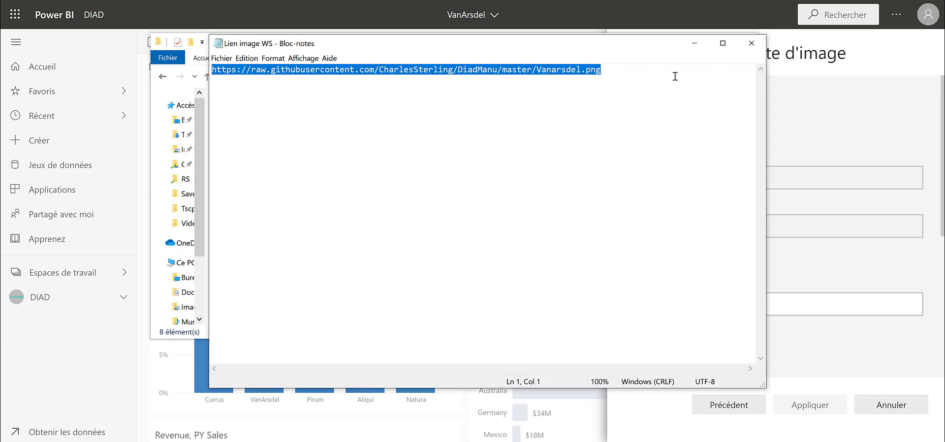
left_click(751, 43)
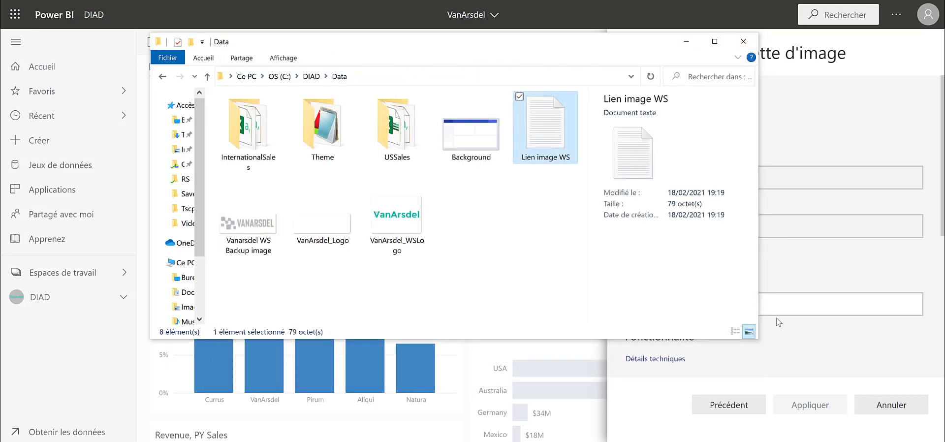
Step: Set the image tile's URL to the copied Vanarsdel.png link, add the tile to the dashboard and dismiss the notification
left_click(788, 309)
key("ctrl+v")
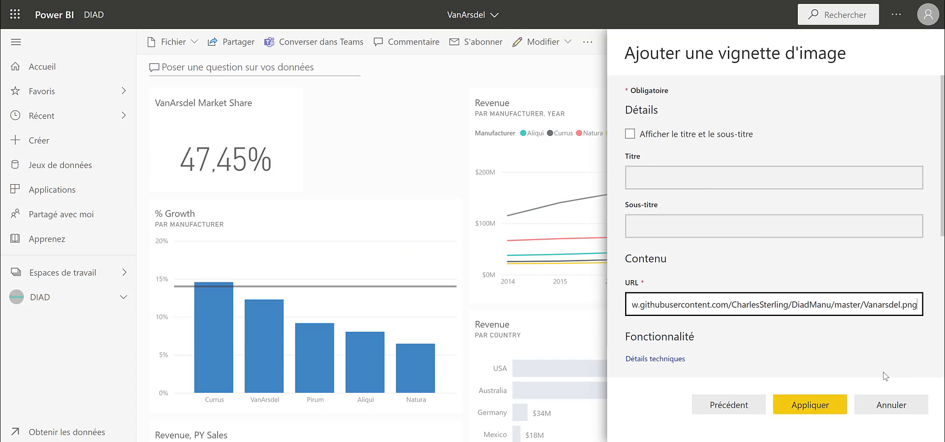
left_click(830, 401)
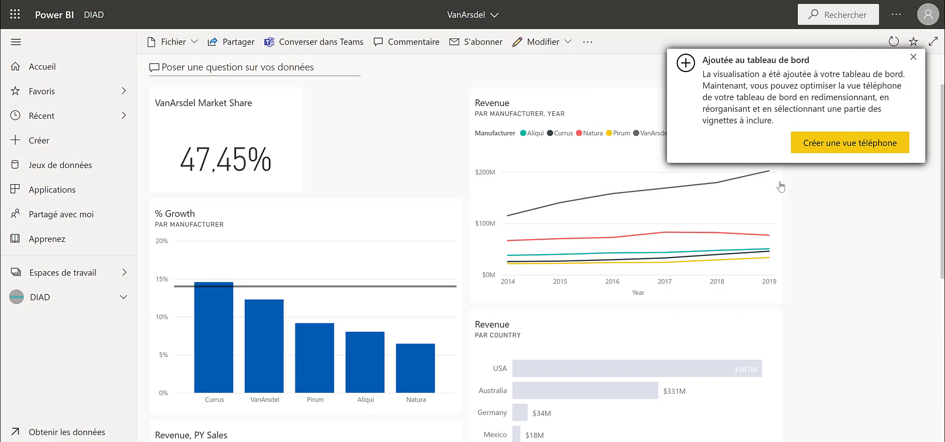
left_click(914, 62)
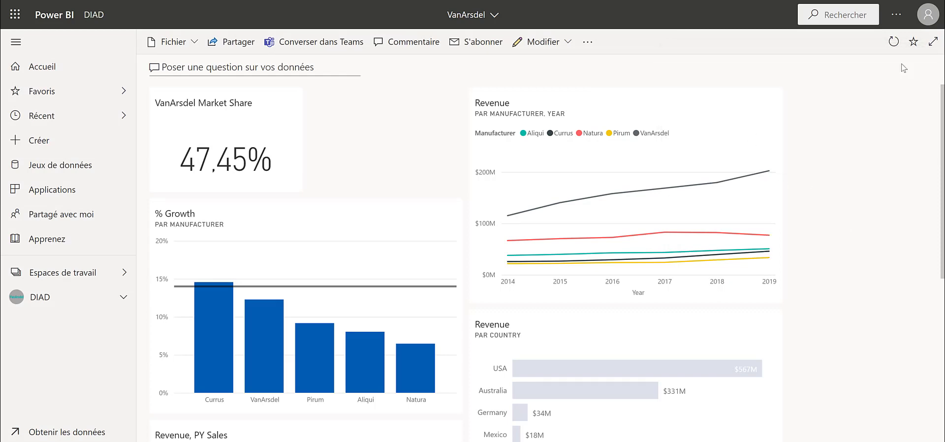
Step: Shrink the VanArsdel logo tile to the Market Share tile's size and place it in the dashboard's upper-left corner, directly above Market Share
scroll(866, 216, "down", 6)
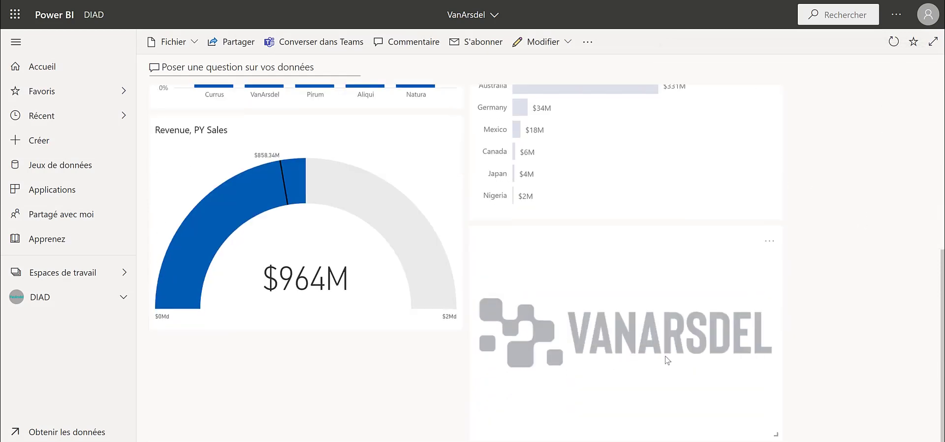
left_click_drag(683, 352, 559, 135)
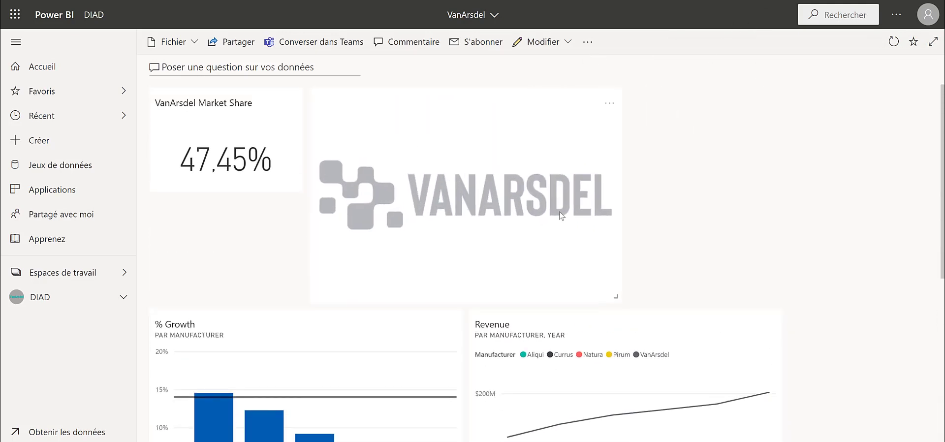
left_click_drag(617, 295, 436, 99)
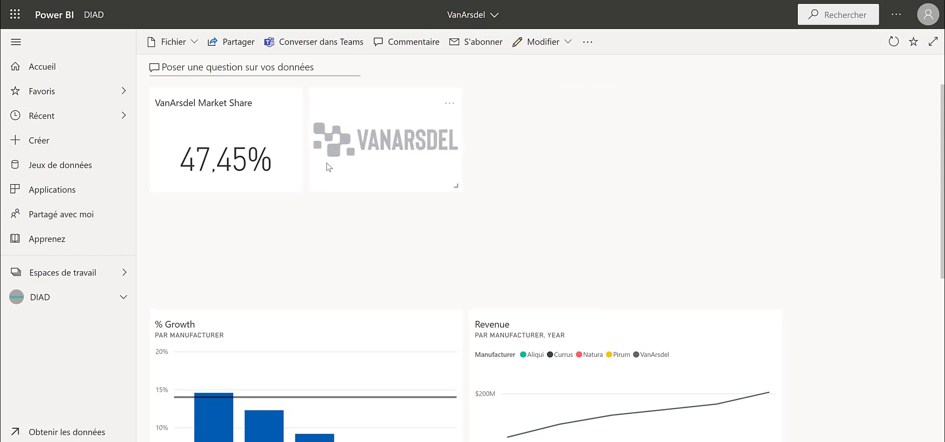
left_click_drag(244, 148, 241, 248)
left_click_drag(401, 152, 224, 150)
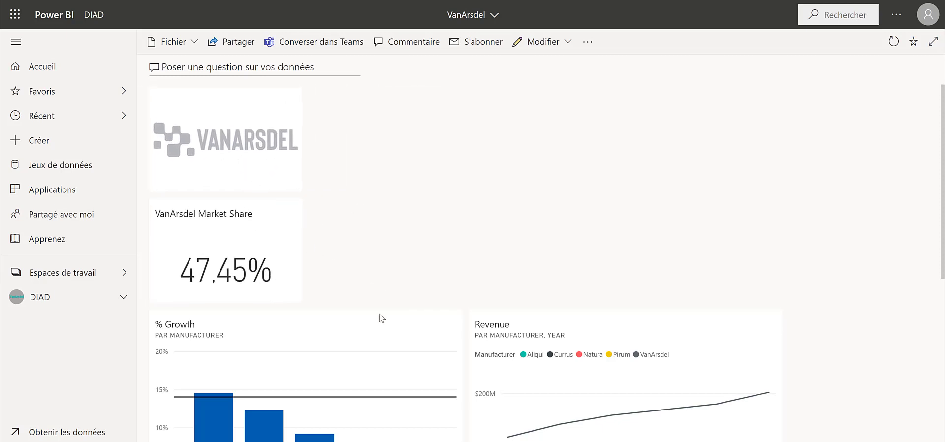
Step: Place the % Growth tile beside the logo at the logo's size, with the Revenue par Manufacturer, Year tile next to it
left_click_drag(333, 362, 514, 152)
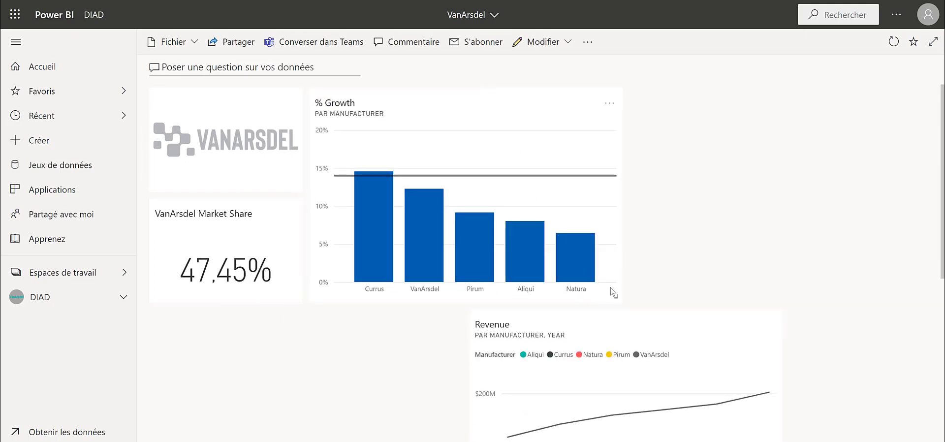
left_click_drag(611, 287, 444, 197)
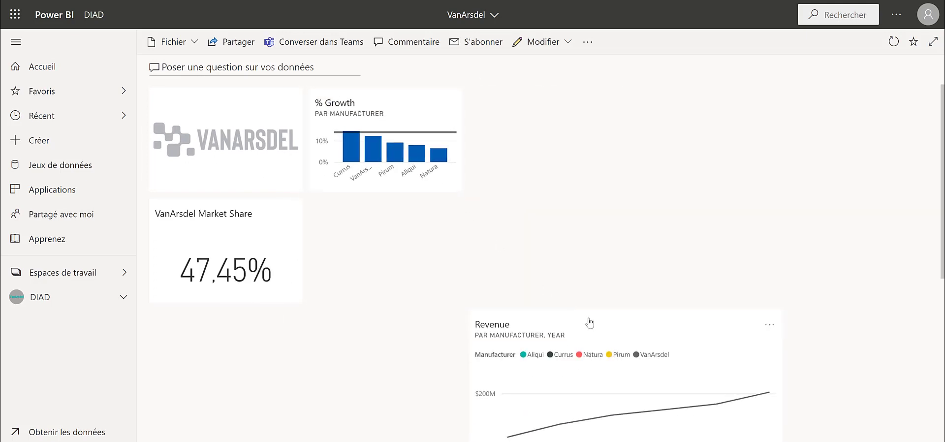
left_click_drag(589, 323, 624, 132)
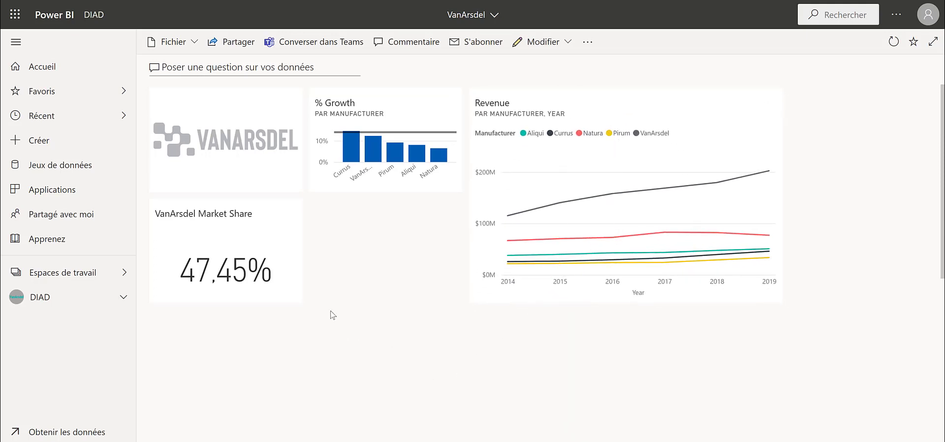
Step: Move the Revenue, PY Sales gauge directly below VanArsdel Market Share and shrink it to that tile's size
scroll(331, 314, "down", 3)
scroll(331, 314, "up", 3)
scroll(332, 314, "down", 5)
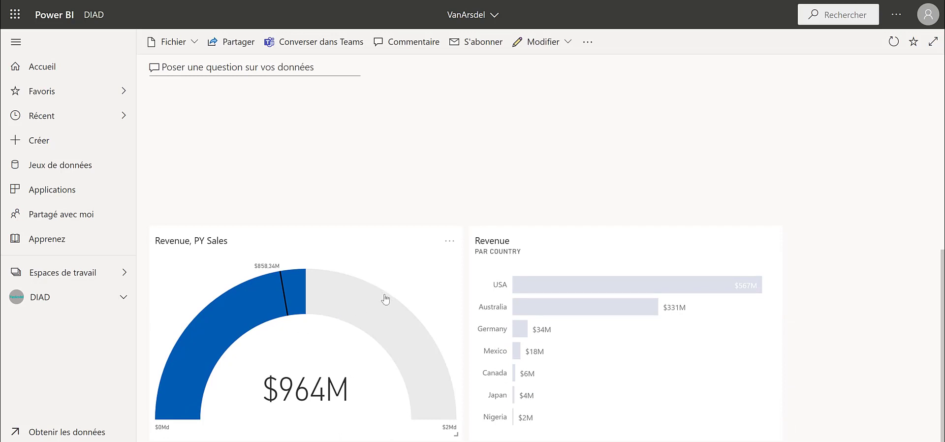
left_click_drag(386, 300, 422, 162)
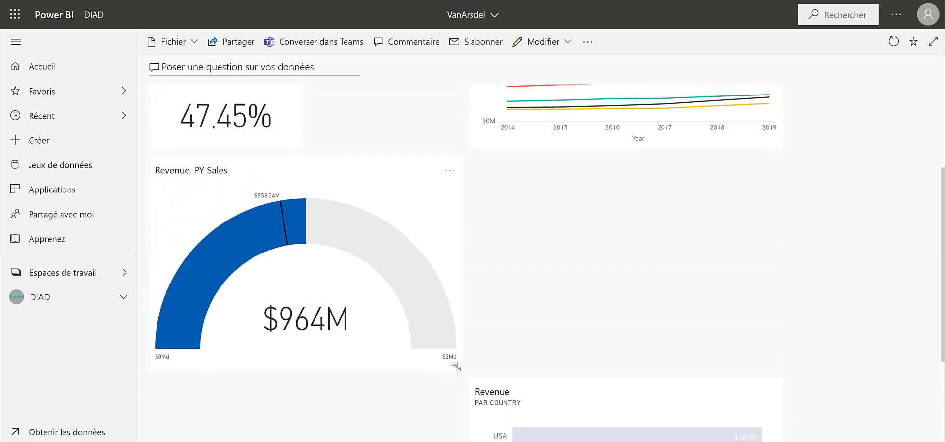
left_click_drag(455, 366, 376, 309)
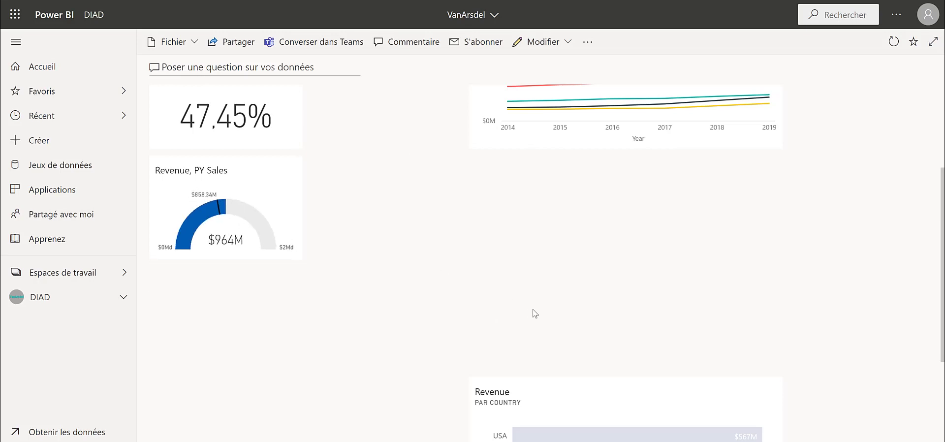
Step: Narrow the Revenue par Country tile to one column and place it directly below % Growth, beside the Market Share and gauge tiles
left_click_drag(580, 401, 428, 325)
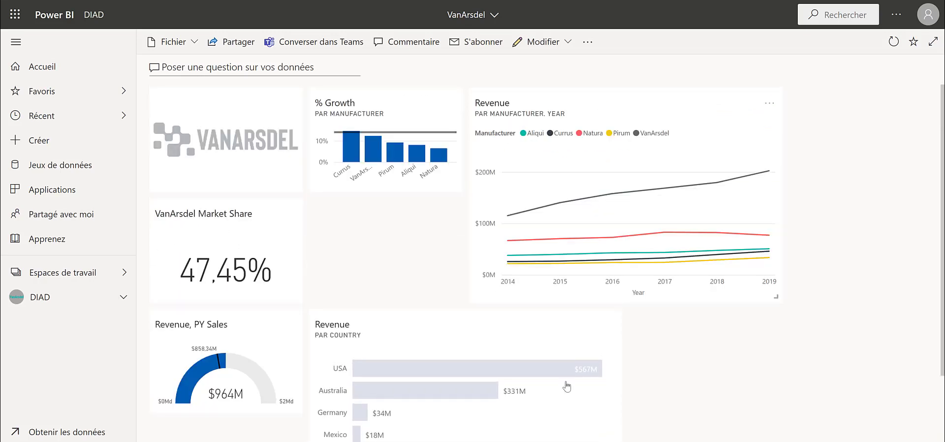
scroll(566, 340, "down", 1)
left_click_drag(618, 435, 319, 328)
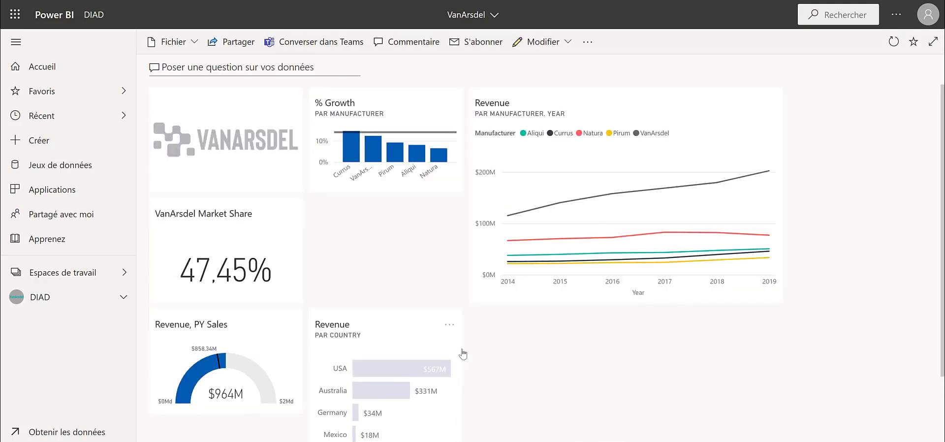
left_click_drag(401, 129, 377, 276)
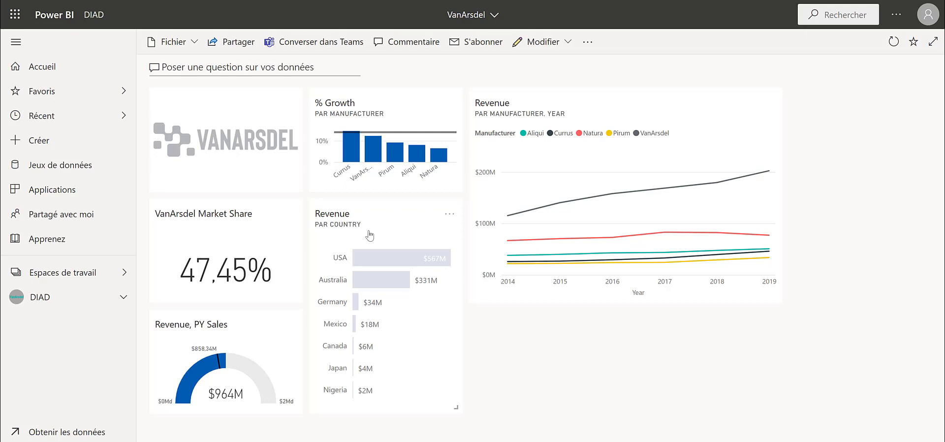
Step: Change the title of the Revenue par Country tile to "VanArsdel Revenue" and apply the tile details
left_click(449, 214)
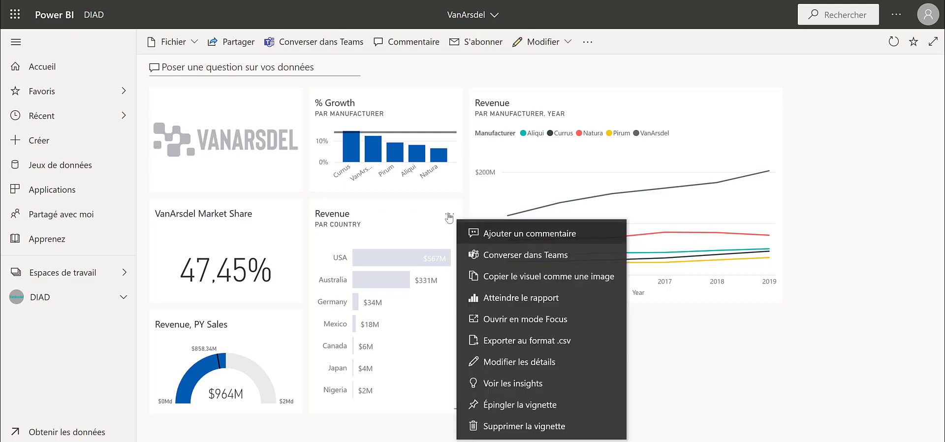
left_click(522, 363)
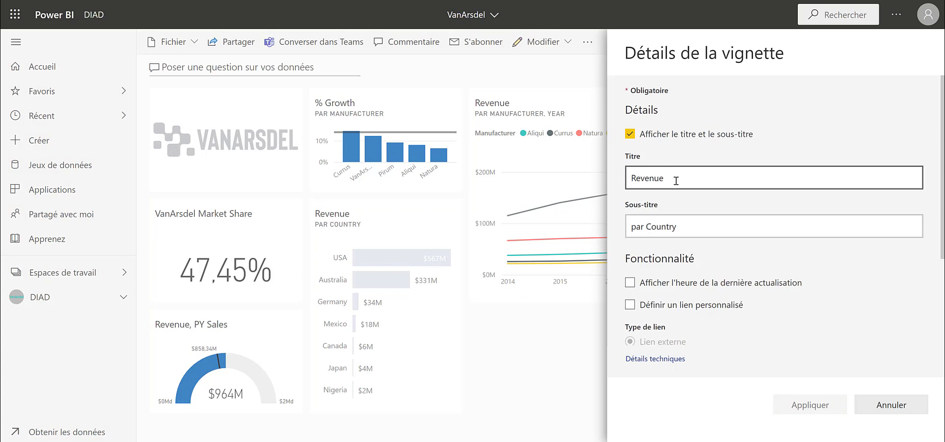
left_click_drag(677, 180, 592, 182)
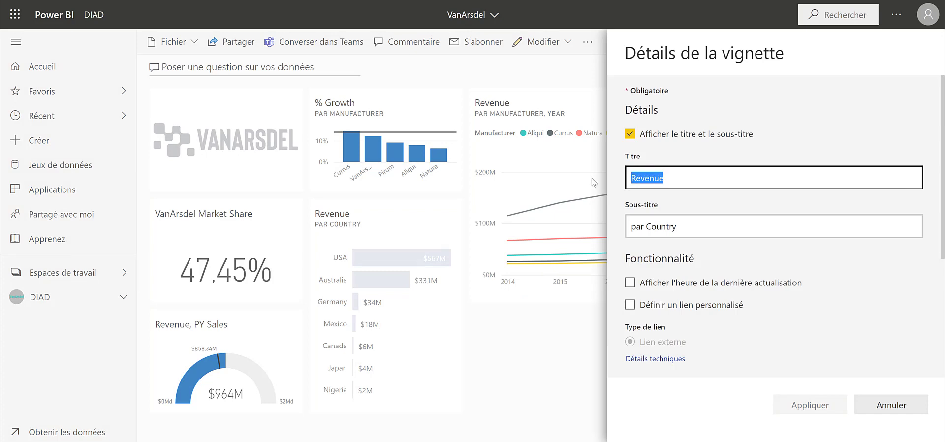
type("V")
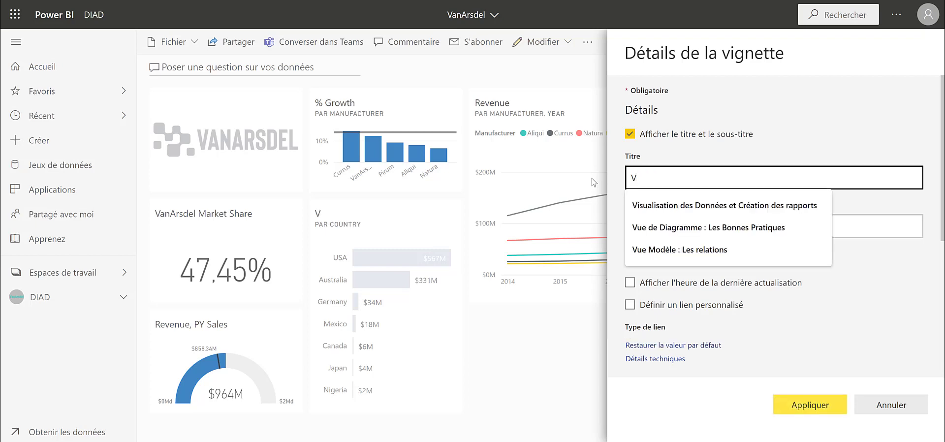
type("anAr")
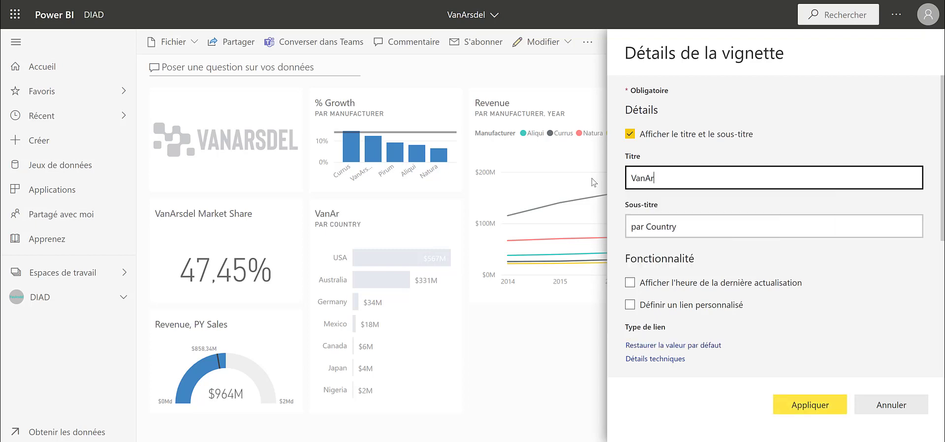
type("sdel Revenu")
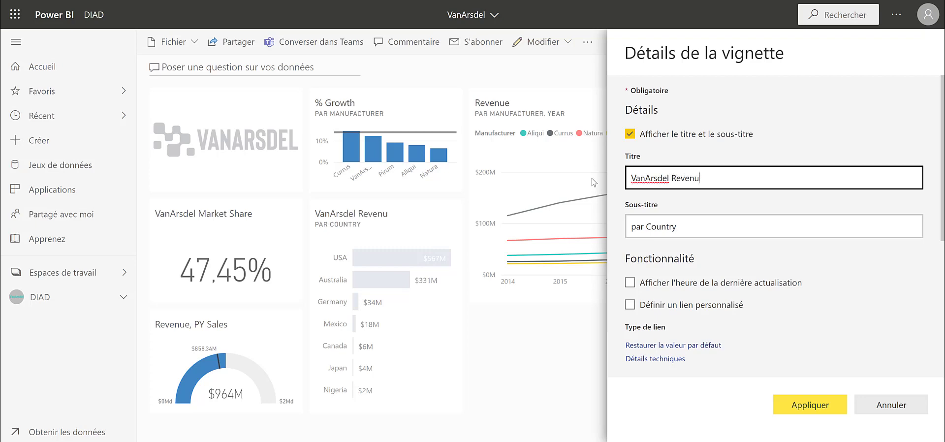
type("e")
left_click(801, 407)
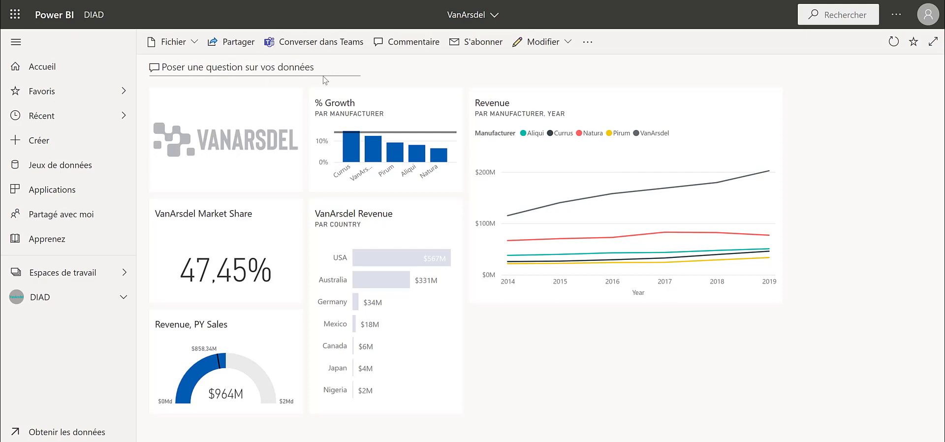
Step: Ask the dashboard's Q&A the question "VanArsdel market share by country"
left_click(311, 68)
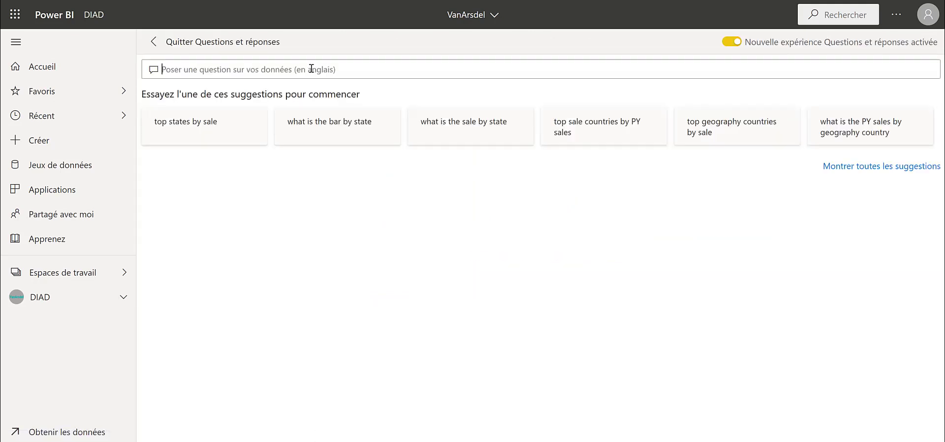
type("V")
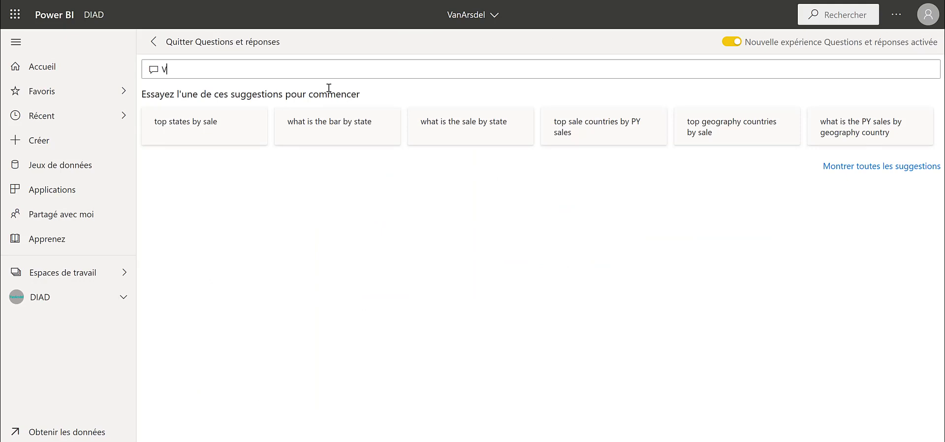
type("anArsdel")
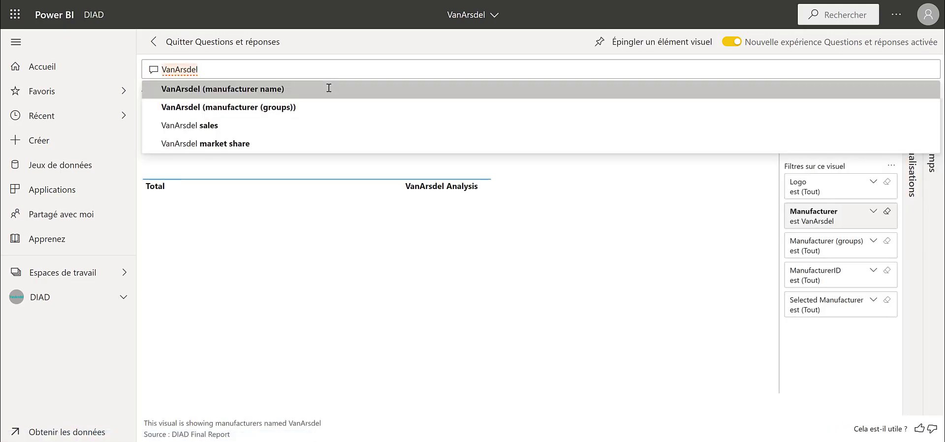
type("market")
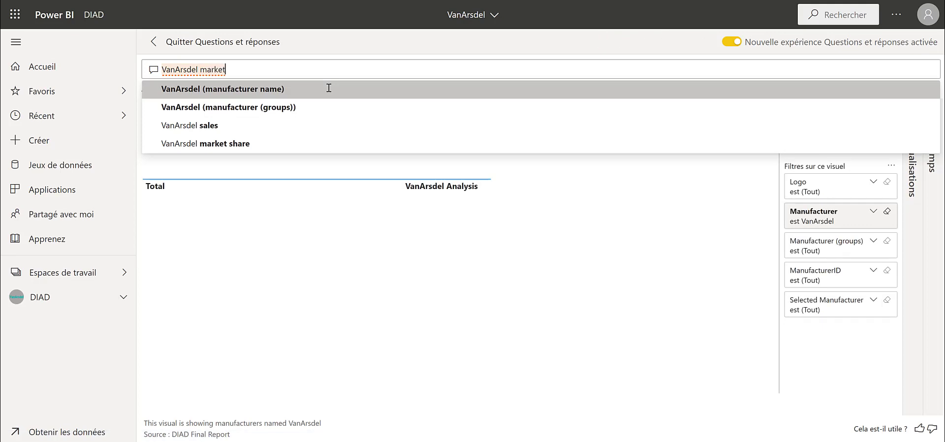
type(" share")
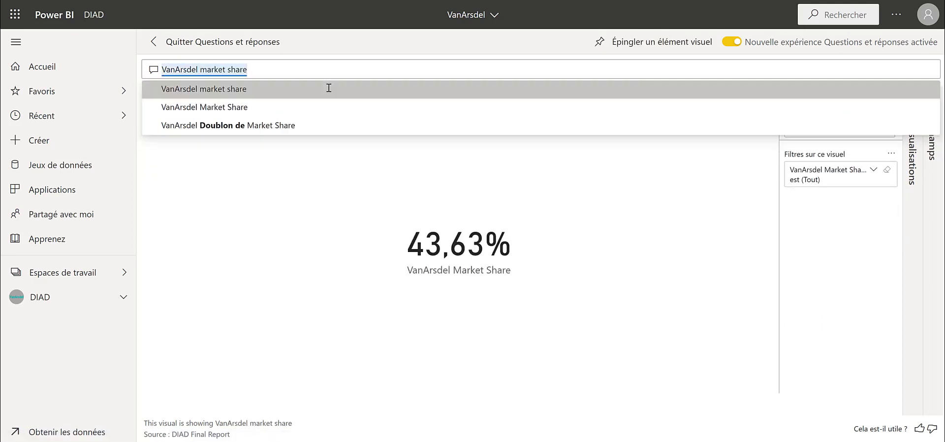
type(" by ")
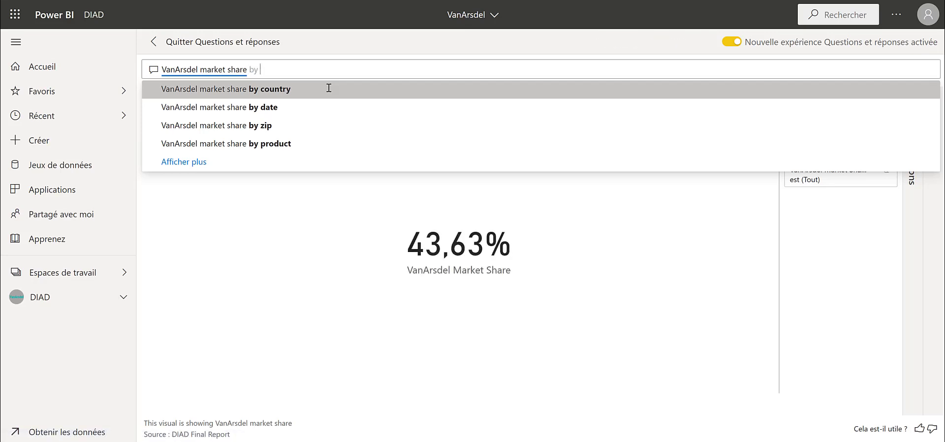
type("country")
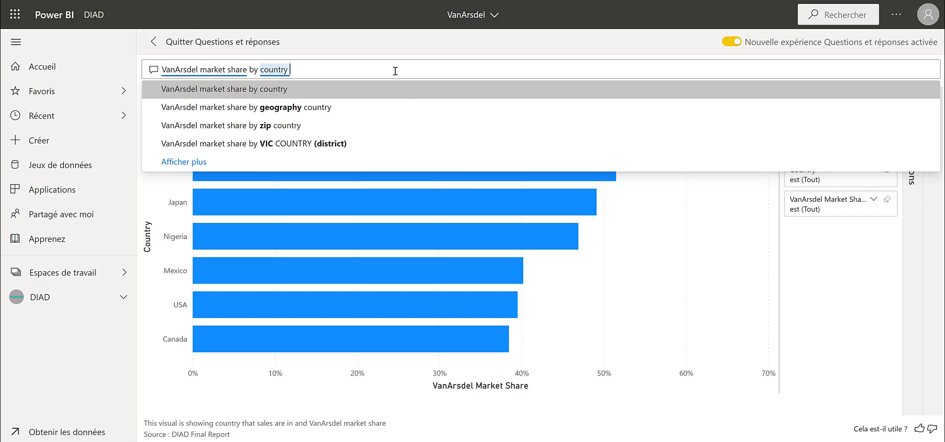
Step: Extend the Q&A question with "as treemap" to show the VanArsdel market share by country as a treemap
type("as ")
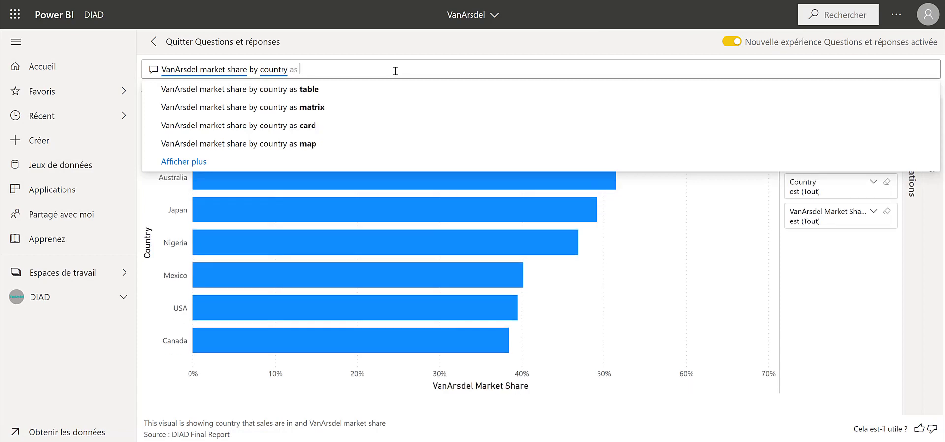
type("treem")
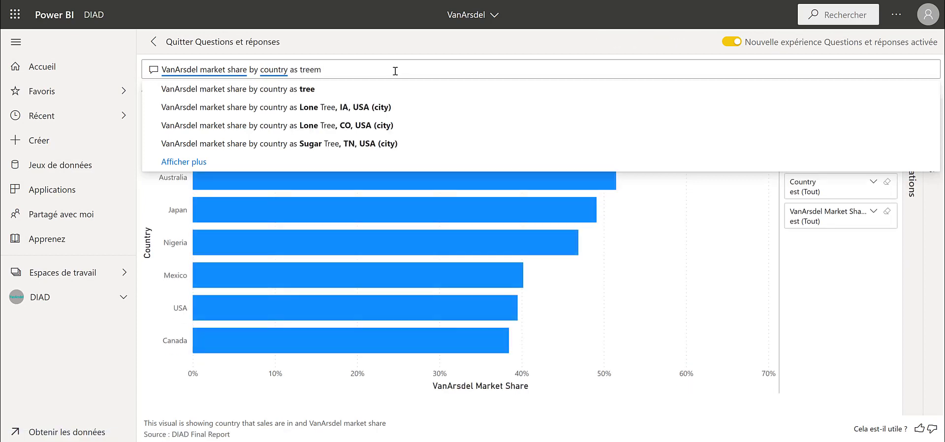
type("ap")
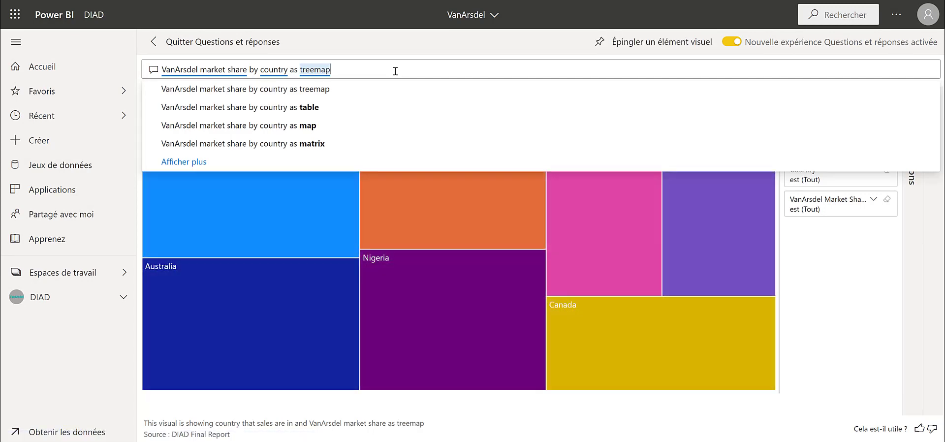
left_click(326, 89)
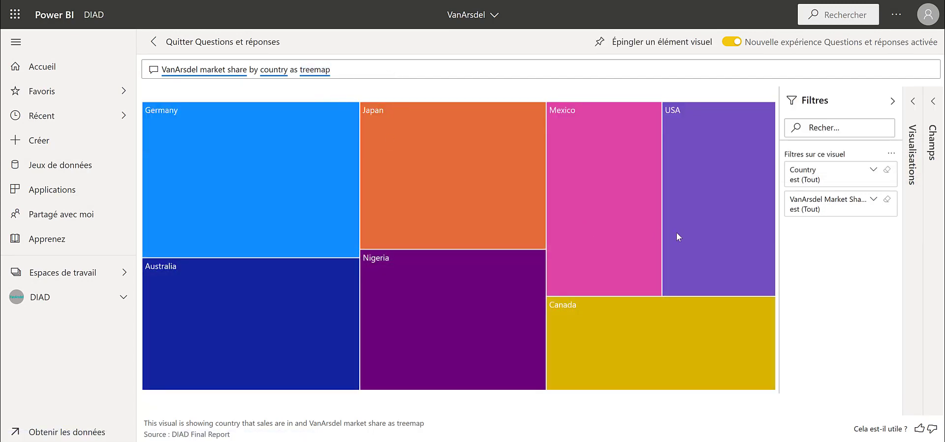
Step: Pin the market share by country treemap to the VanArsdel dashboard and go to that dashboard
mouse_move(677, 237)
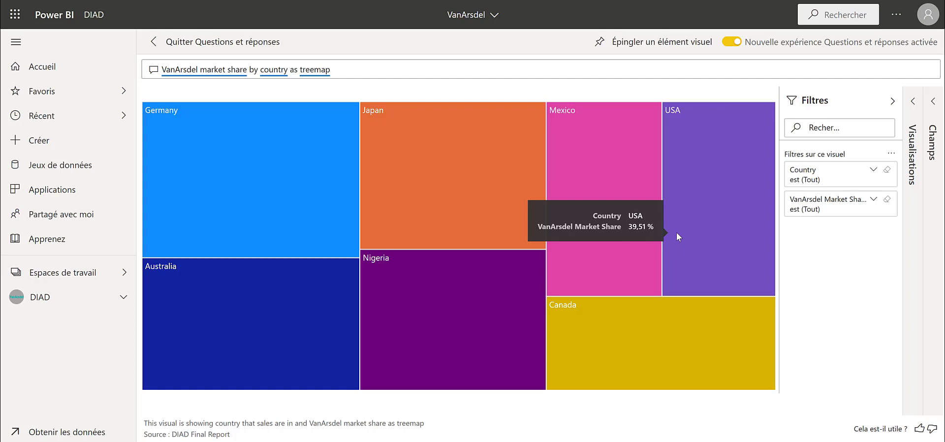
left_click(673, 47)
left_click(590, 308)
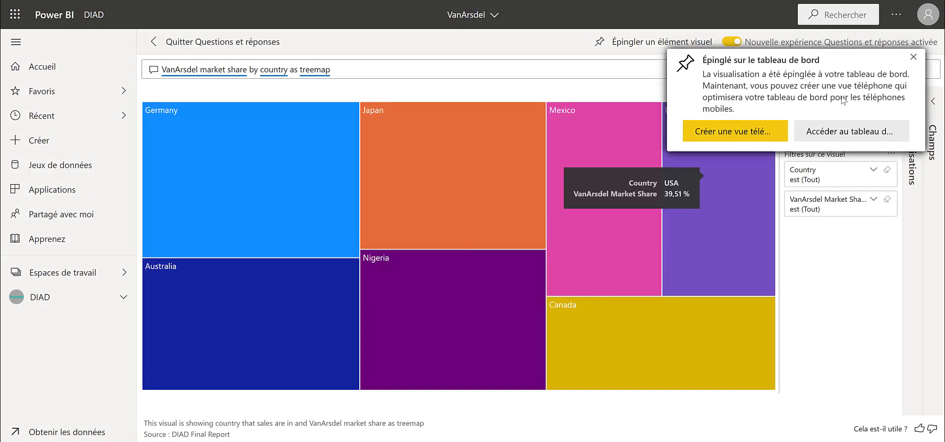
left_click(847, 131)
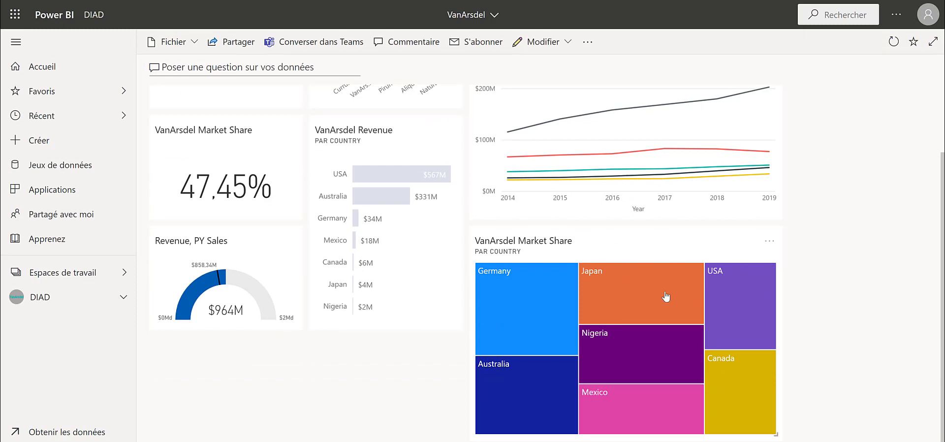
Step: Look over the VanArsdel dashboard's full tile layout, including the pinned market share treemap
scroll(801, 295, "up", 2)
scroll(803, 300, "down", 2)
scroll(802, 293, "up", 2)
scroll(808, 271, "down", 2)
scroll(808, 268, "up", 2)
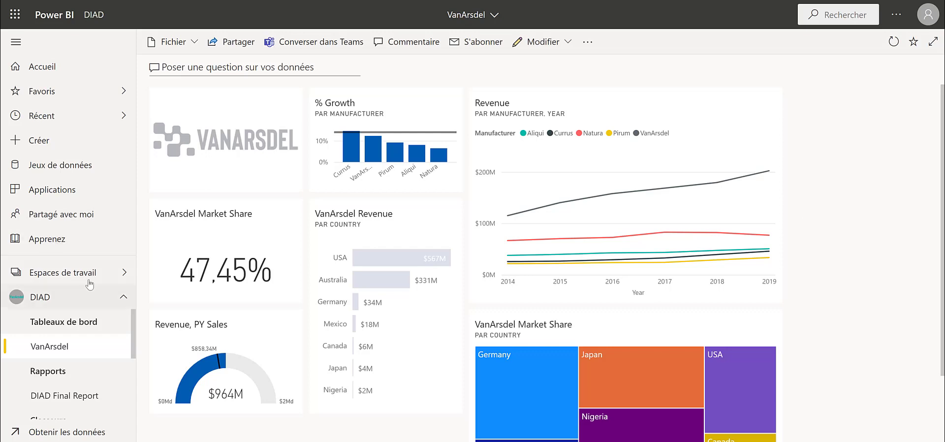
scroll(221, 302, "down", 1)
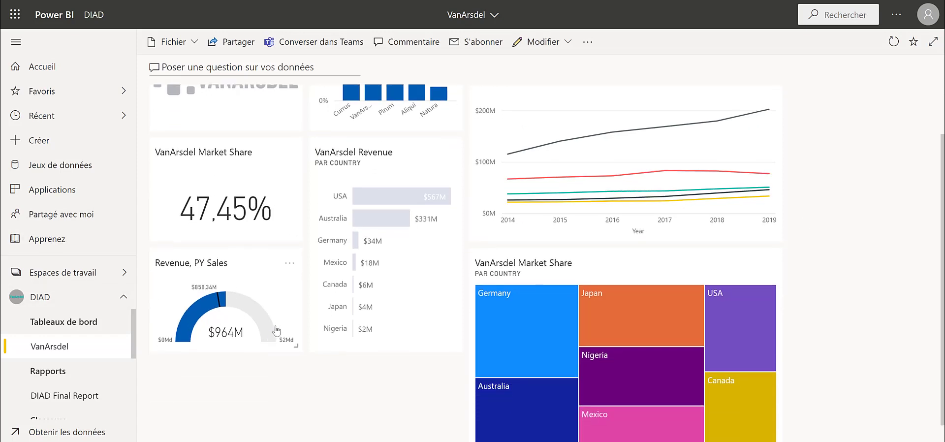
scroll(278, 327, "up", 1)
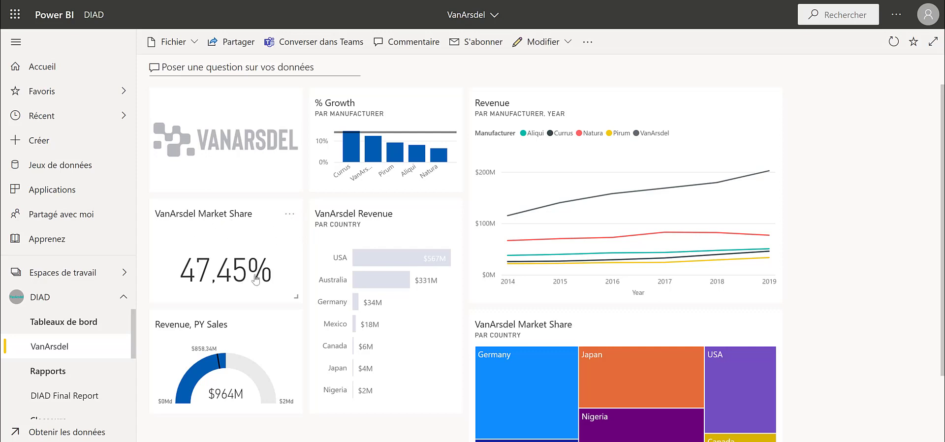
Step: Open alert management for the VanArsdel Market Share card tile and close it without adding a rule
left_click(290, 215)
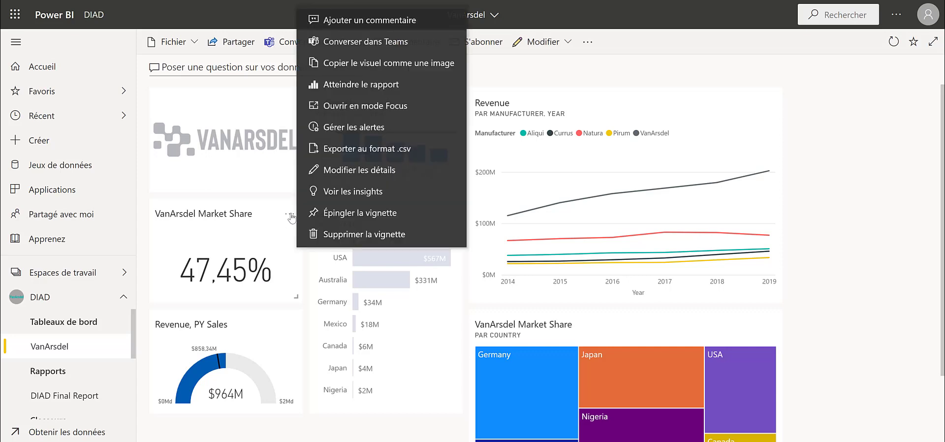
left_click(377, 129)
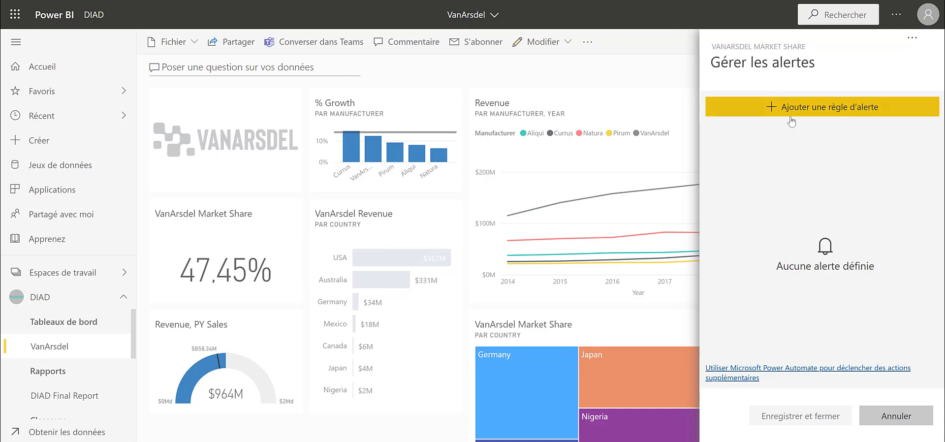
left_click(579, 66)
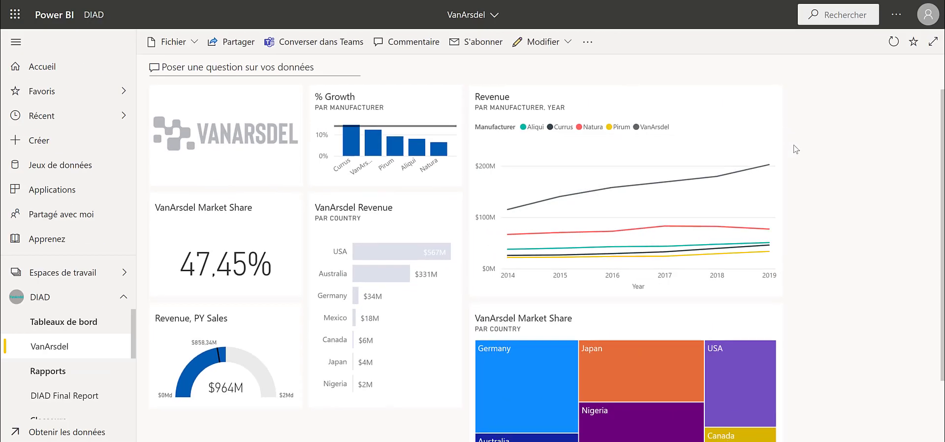
Step: Look through the DIAD workspace's dashboards, reports, workbooks, datasets and dataflows, and open the workspace's content list
scroll(795, 155, "down", 1)
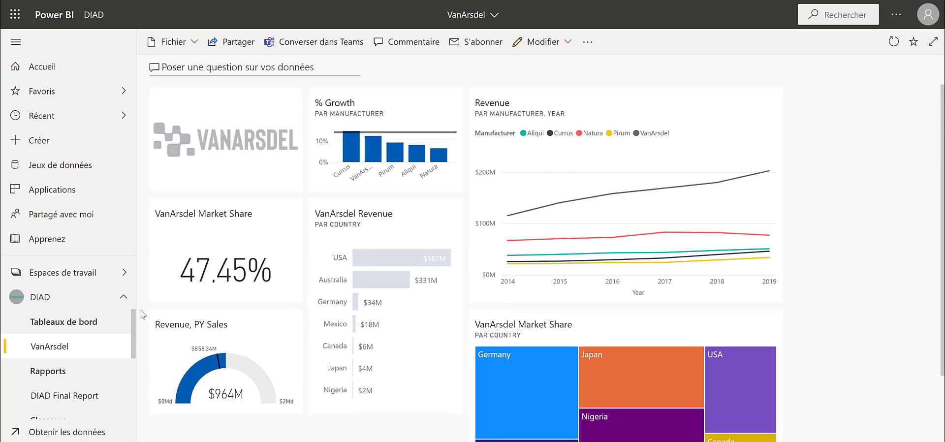
scroll(794, 154, "down", 3)
left_click(119, 301)
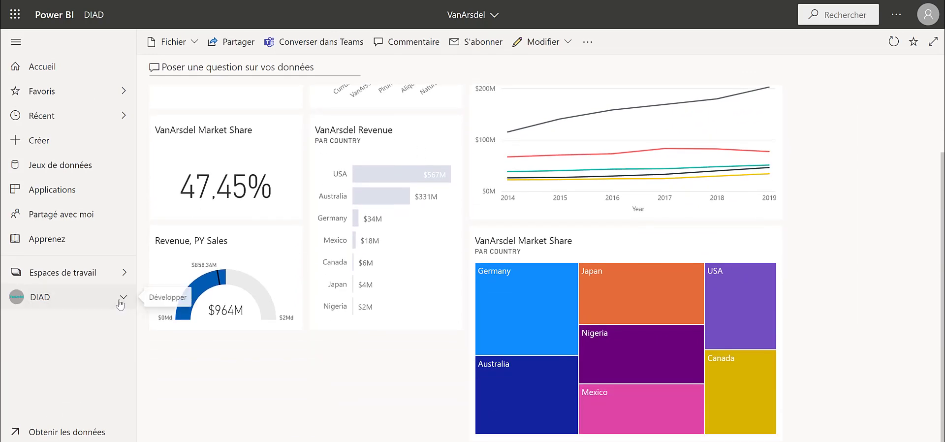
left_click(121, 302)
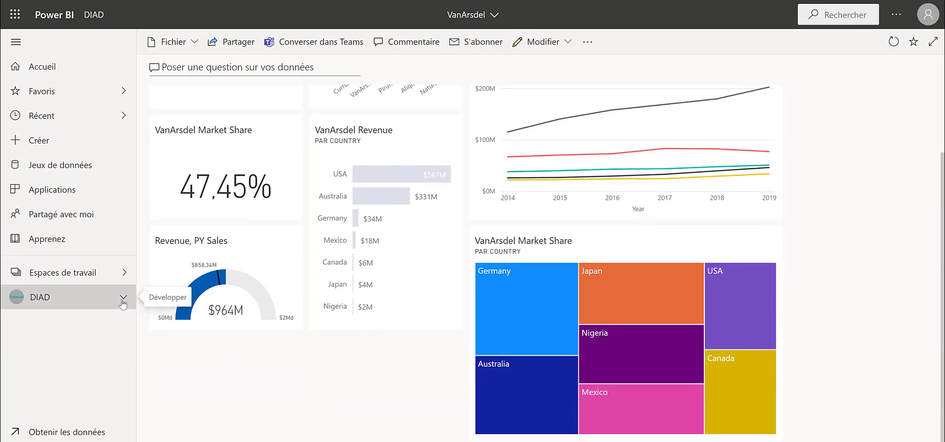
scroll(116, 359, "down", 2)
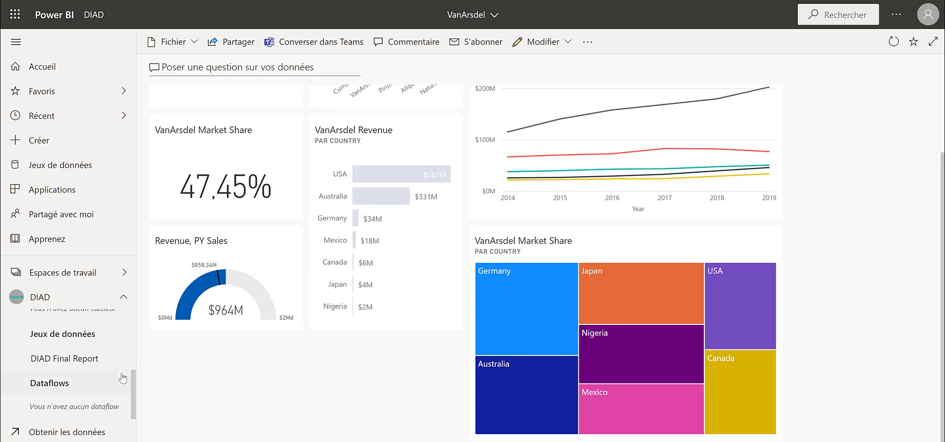
scroll(99, 351, "up", 2)
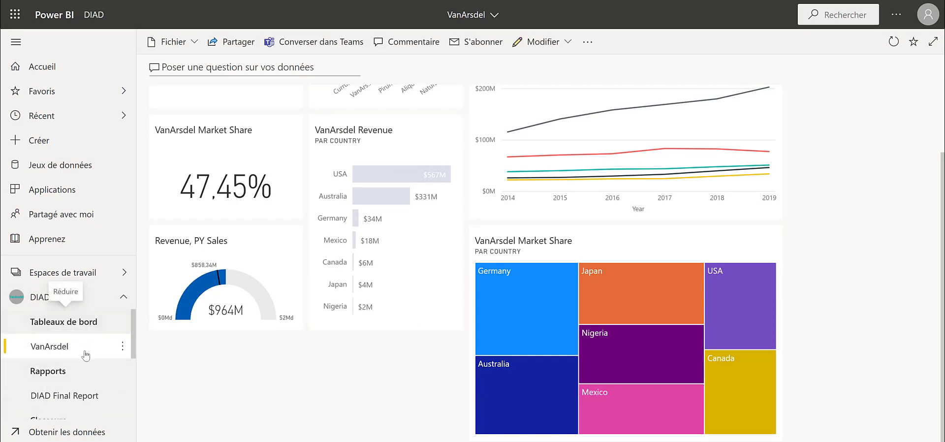
scroll(83, 353, "down", 3)
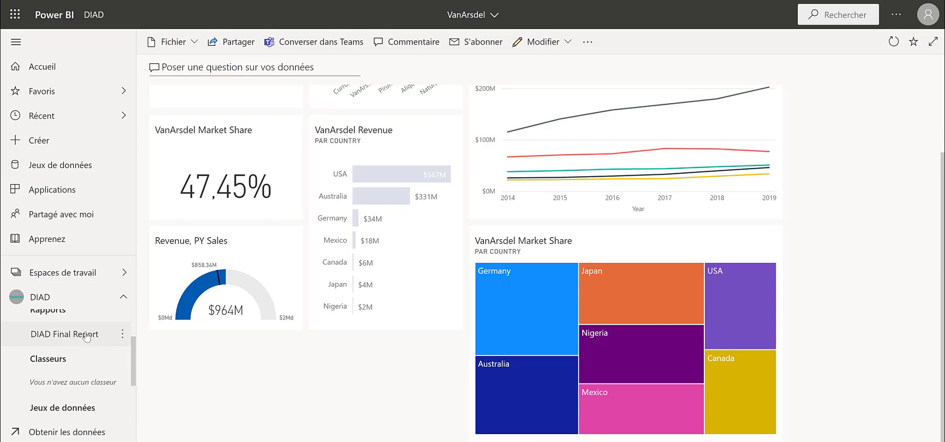
scroll(90, 339, "down", 2)
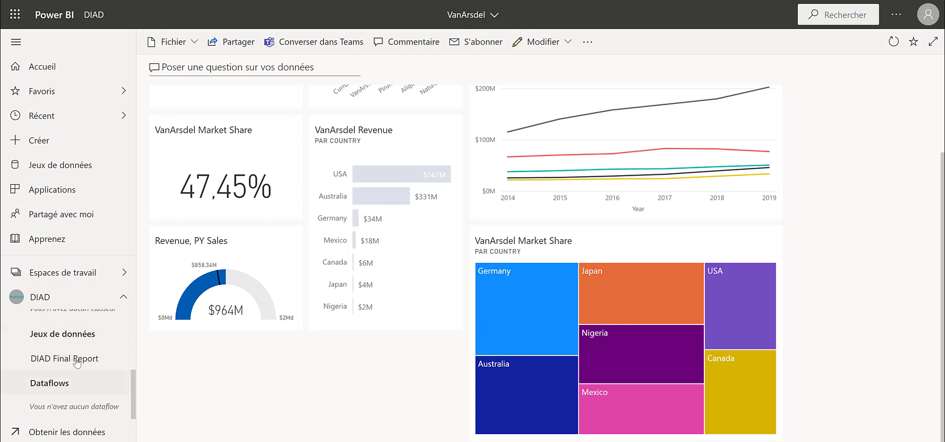
scroll(96, 370, "up", 2)
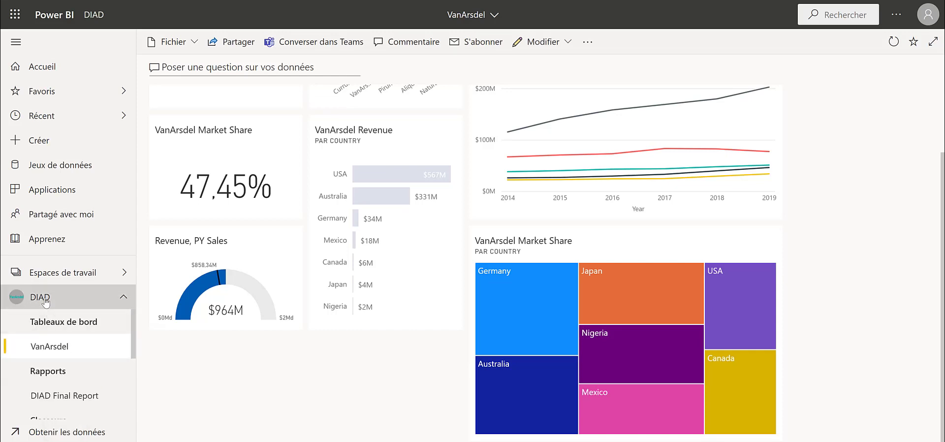
left_click(63, 299)
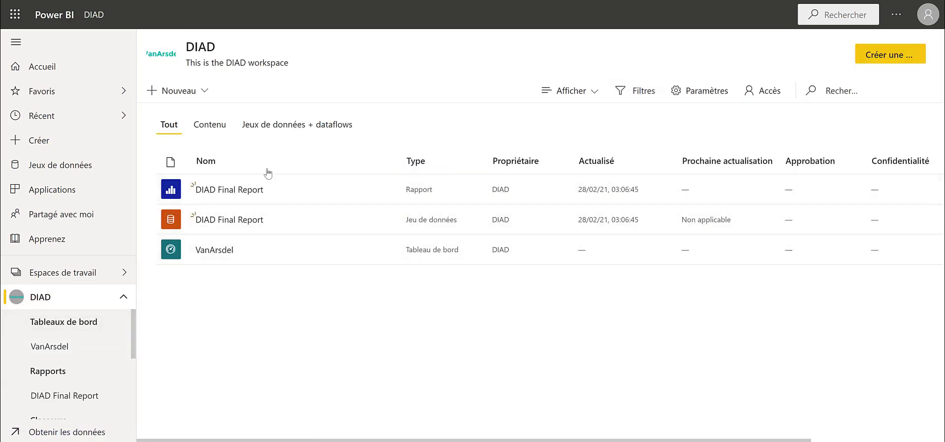